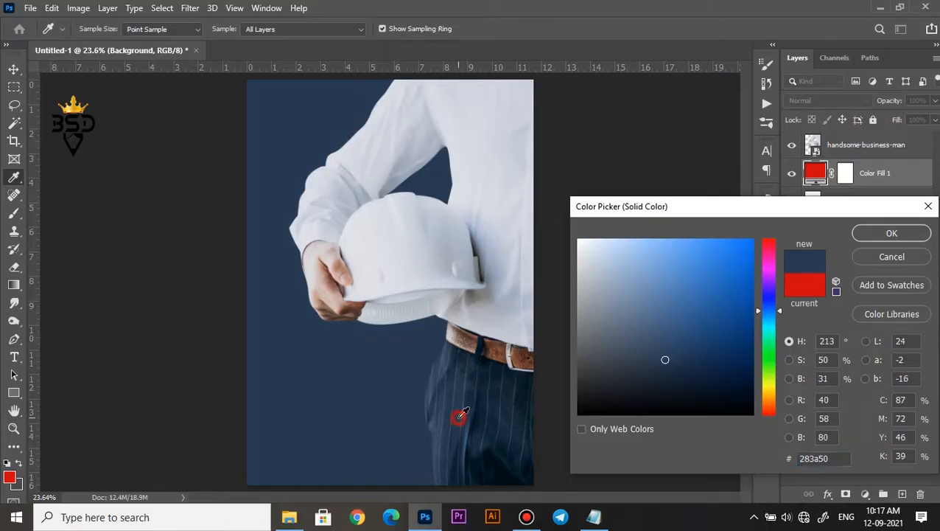
Set the solid colour fill behind the man to dark navy 213144
{"action": "left_click", "coordinate": [668, 367]}
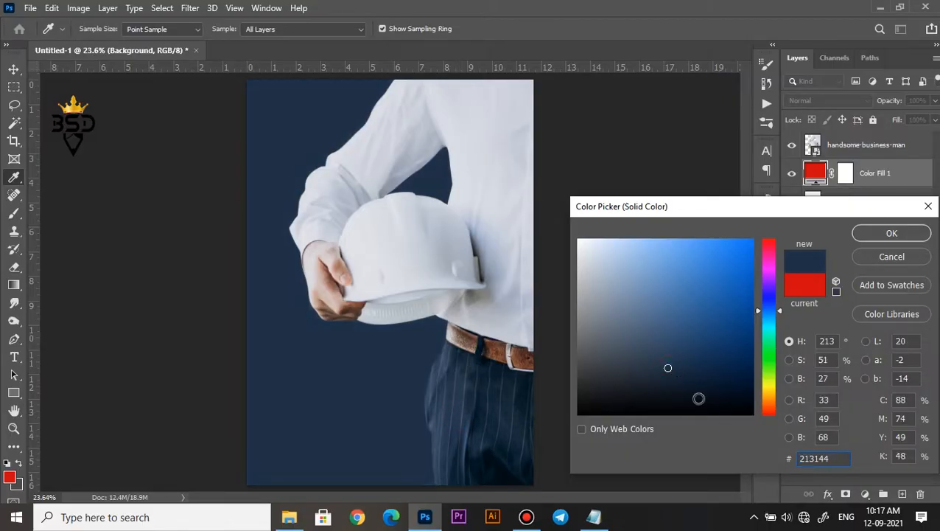
{"action": "left_click", "coordinate": [892, 233]}
{"action": "scroll", "coordinate": [359, 274], "scroll_direction": "down", "scroll_amount": 1}
{"action": "scroll", "coordinate": [378, 362], "scroll_direction": "up", "scroll_amount": 1}
{"action": "left_click", "coordinate": [289, 516]}
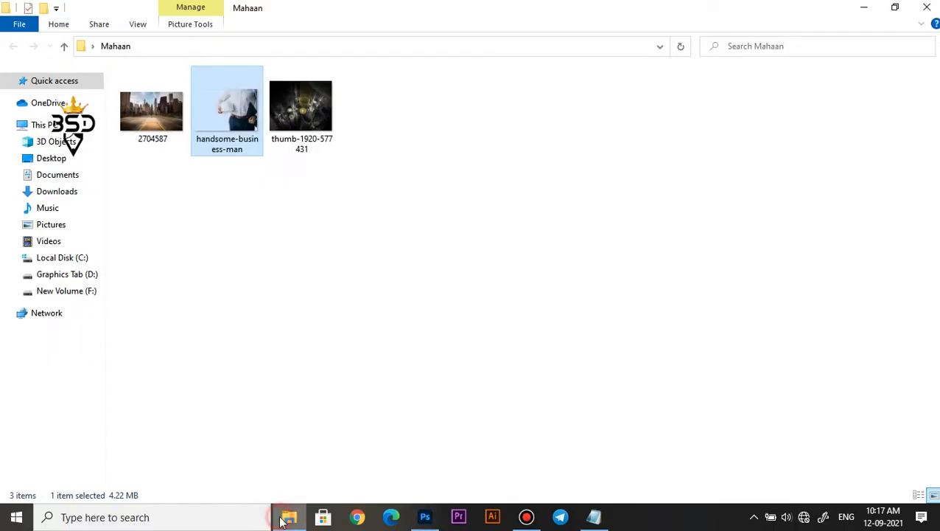
{"action": "left_click_drag", "start_coordinate": [300, 111], "coordinate": [418, 429]}
{"action": "left_click_drag", "start_coordinate": [491, 201], "coordinate": [586, 102]}
{"action": "left_click", "coordinate": [498, 307]}
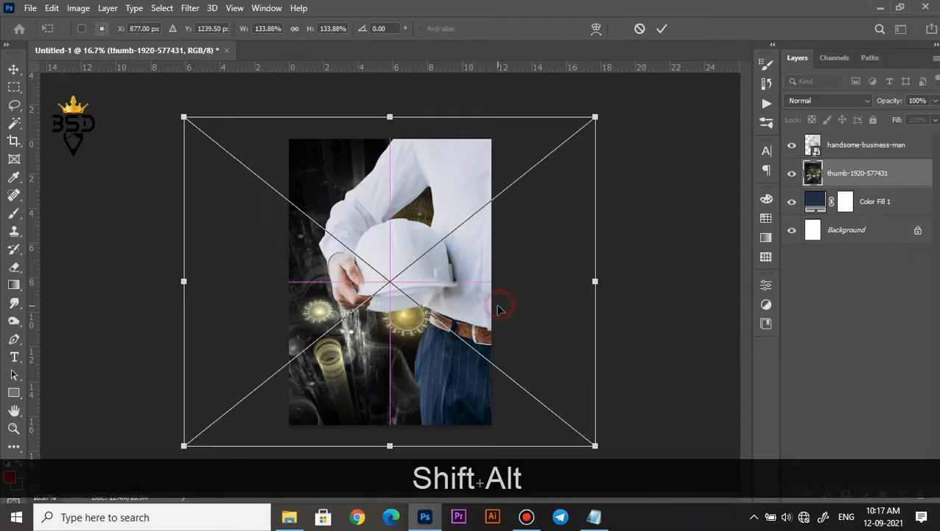
{"action": "left_click", "coordinate": [661, 28]}
{"action": "left_click", "coordinate": [851, 101]}
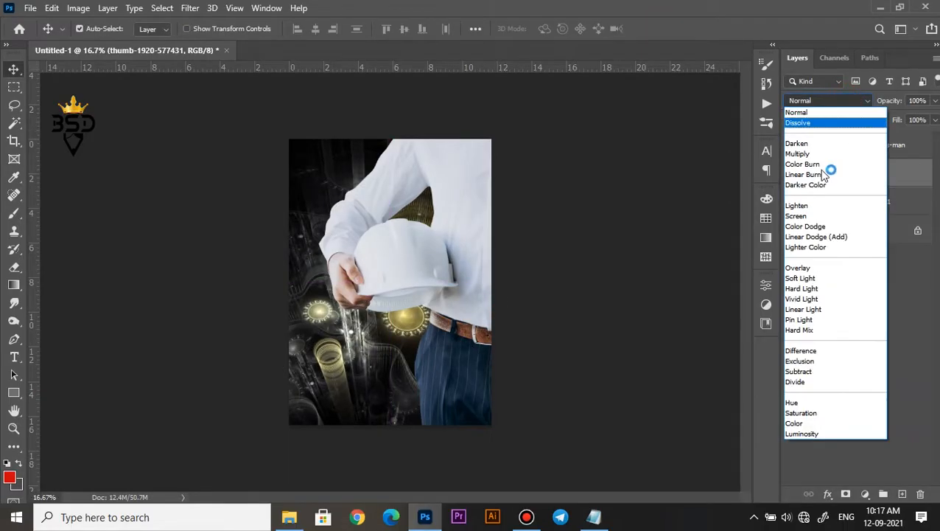
{"action": "left_click", "coordinate": [801, 215]}
{"action": "key", "text": "ctrl+plus"}
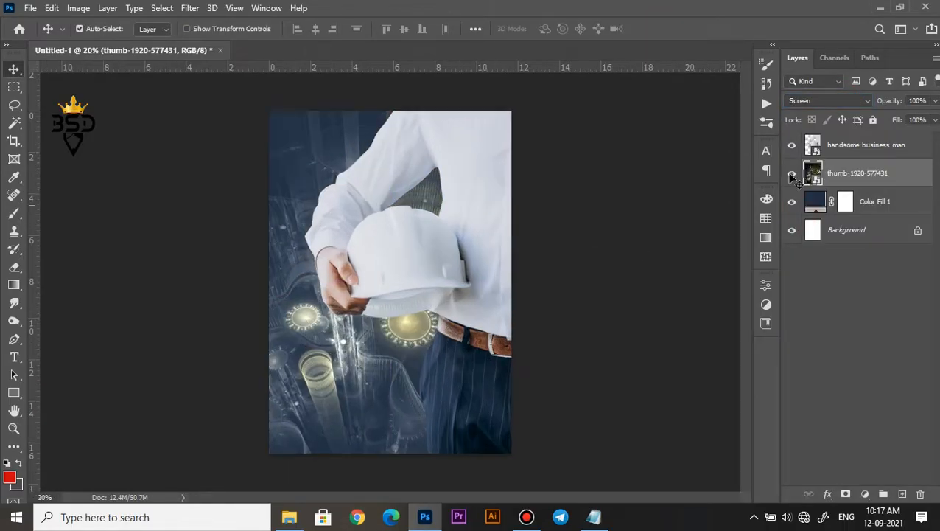
{"action": "left_click_drag", "start_coordinate": [869, 105], "coordinate": [889, 105]}
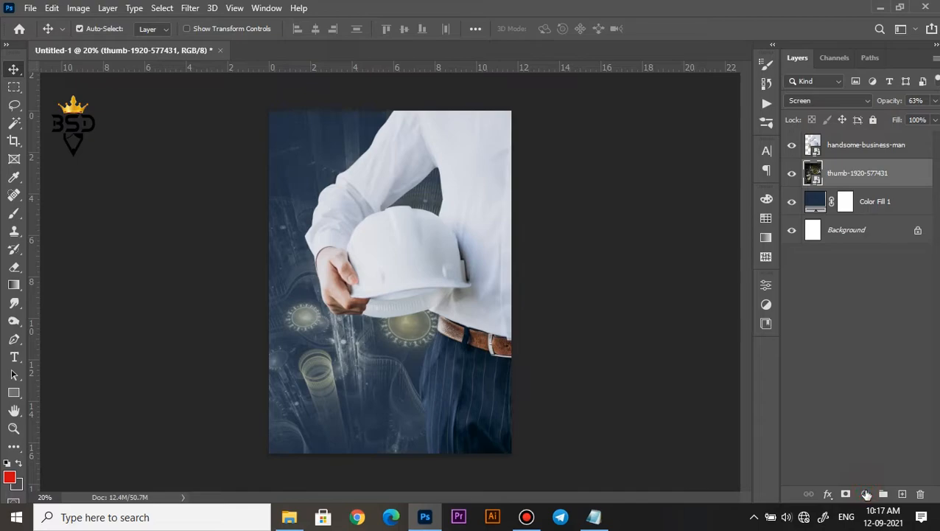
{"action": "left_click", "coordinate": [865, 493]}
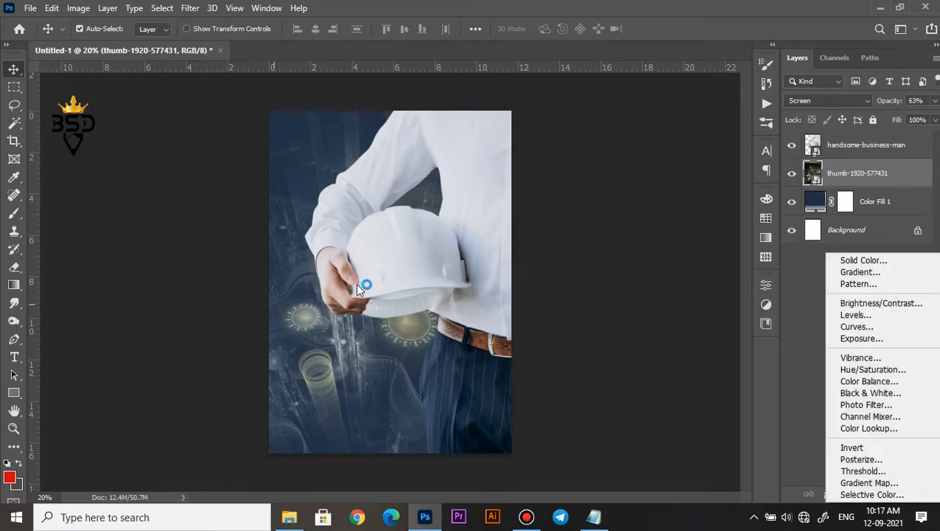
{"action": "left_click", "coordinate": [857, 327]}
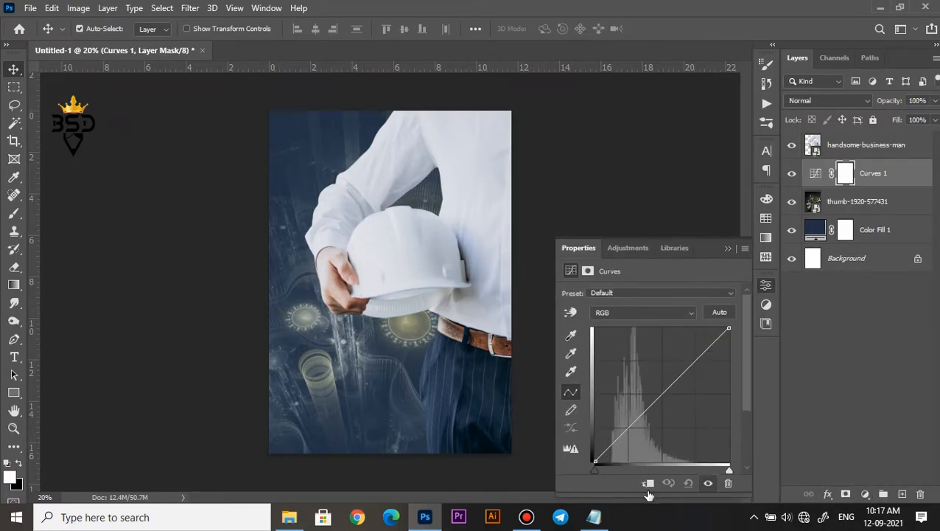
{"action": "left_click", "coordinate": [640, 484]}
{"action": "left_click_drag", "start_coordinate": [597, 472], "coordinate": [602, 471]}
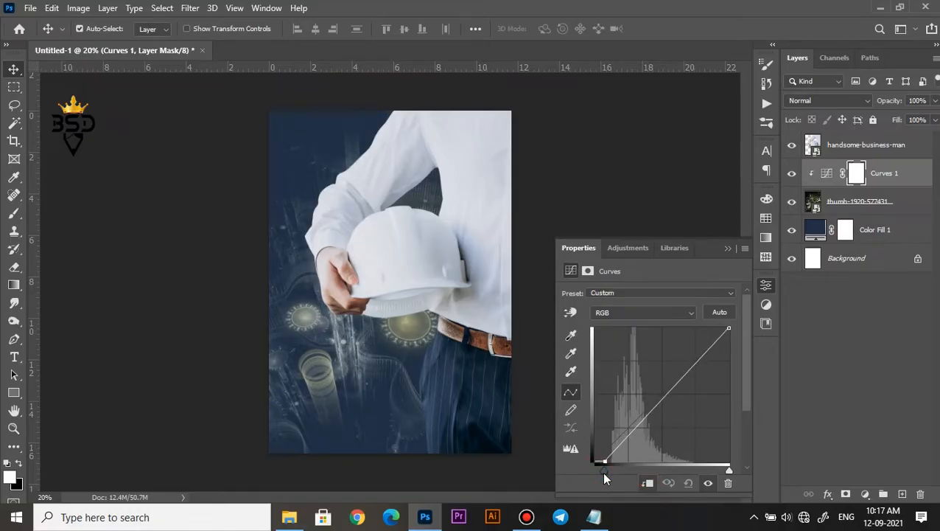
{"action": "left_click_drag", "start_coordinate": [715, 469], "coordinate": [709, 468]}
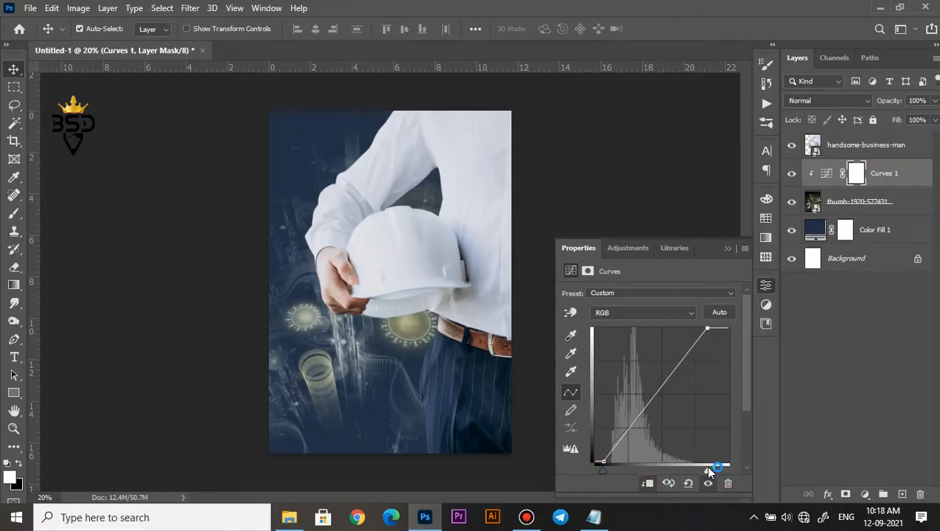
{"action": "left_click", "coordinate": [728, 248]}
{"action": "scroll", "coordinate": [442, 251], "scroll_direction": "down", "scroll_amount": 1}
{"action": "scroll", "coordinate": [325, 255], "scroll_direction": "up", "scroll_amount": 2}
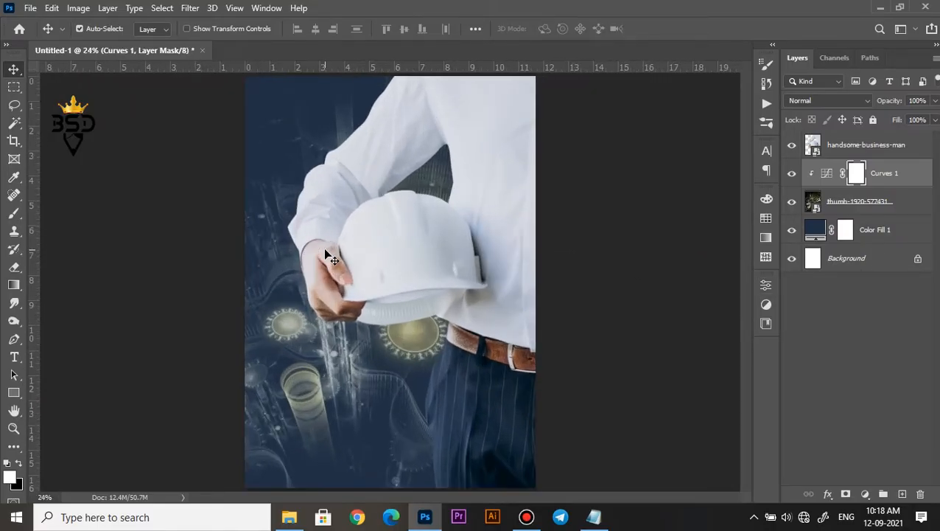
{"action": "scroll", "coordinate": [325, 253], "scroll_direction": "down", "scroll_amount": 1}
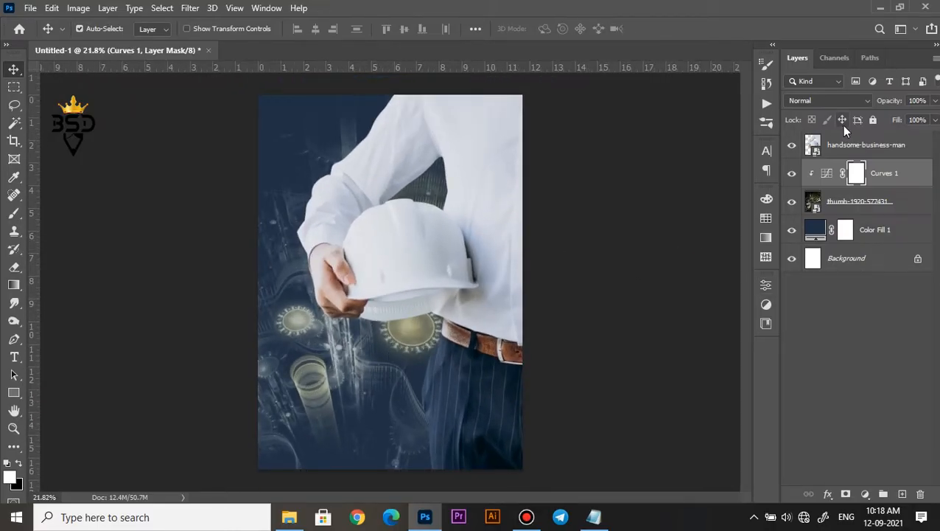
Place the 2704587 city image above the handsome-business-man layer, enlarged beyond the canvas width and shifted right over the man
{"action": "left_click", "coordinate": [845, 147]}
{"action": "left_click", "coordinate": [304, 519]}
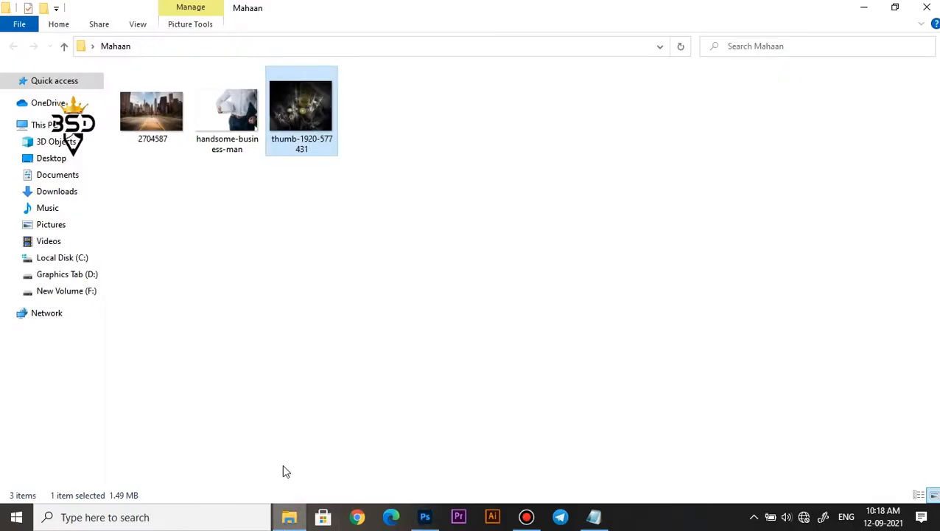
{"action": "left_click_drag", "start_coordinate": [159, 114], "coordinate": [460, 380]}
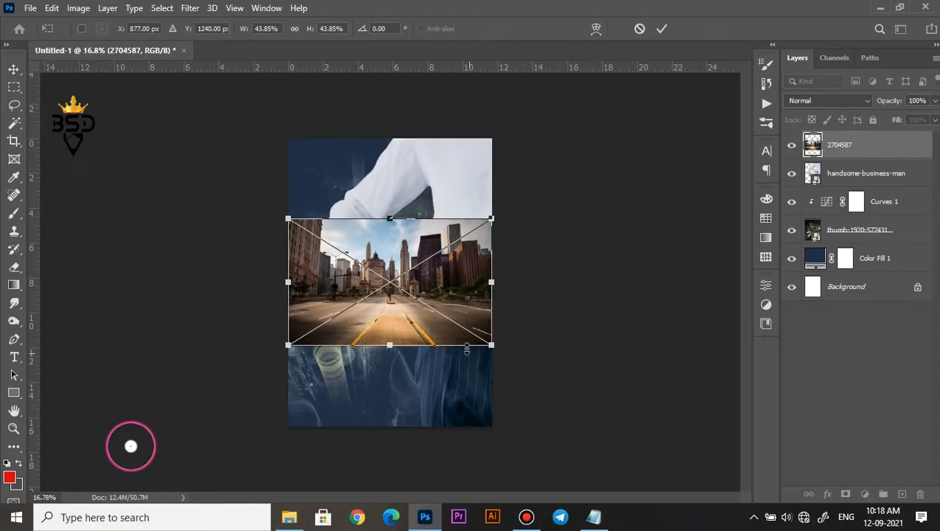
{"action": "left_click_drag", "start_coordinate": [491, 219], "coordinate": [563, 176]}
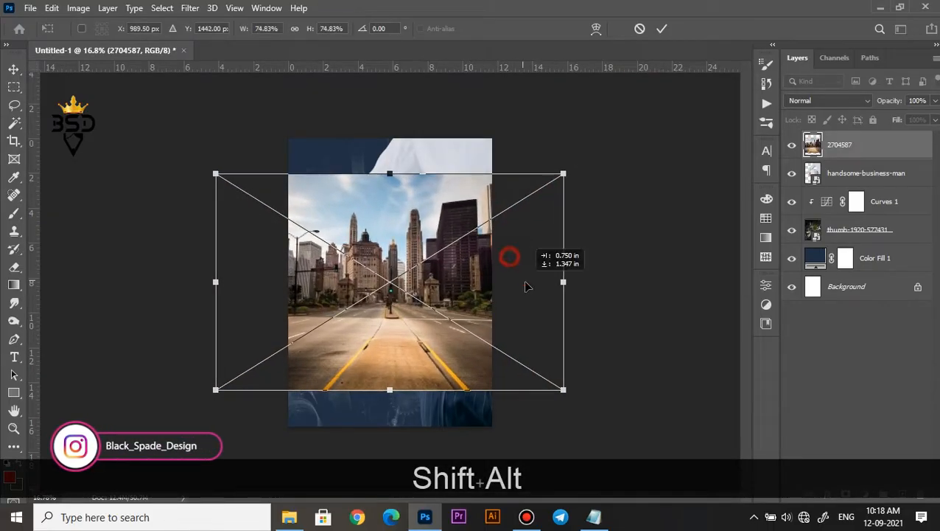
{"action": "left_click_drag", "start_coordinate": [505, 255], "coordinate": [574, 262]}
{"action": "left_click_drag", "start_coordinate": [597, 216], "coordinate": [640, 187]}
{"action": "left_click_drag", "start_coordinate": [570, 321], "coordinate": [588, 317]}
{"action": "left_click", "coordinate": [662, 28]}
Clip the 2704587 city layer to the handsome-business-man layer and set its blend mode to Lighten
{"action": "right_click", "coordinate": [874, 147]}
{"action": "left_click", "coordinate": [774, 325]}
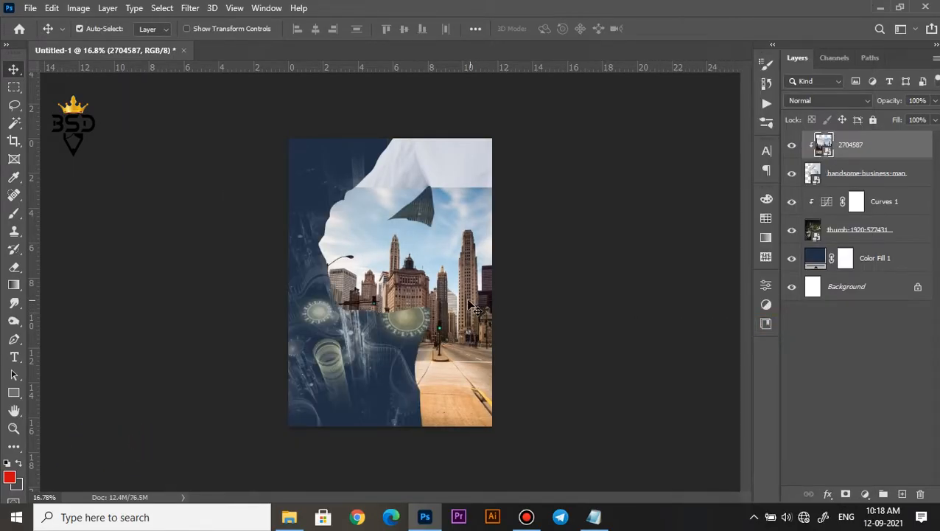
{"action": "scroll", "coordinate": [471, 308], "scroll_direction": "up", "scroll_amount": 1}
{"action": "scroll", "coordinate": [472, 308], "scroll_direction": "down", "scroll_amount": 1}
{"action": "left_click", "coordinate": [796, 101]}
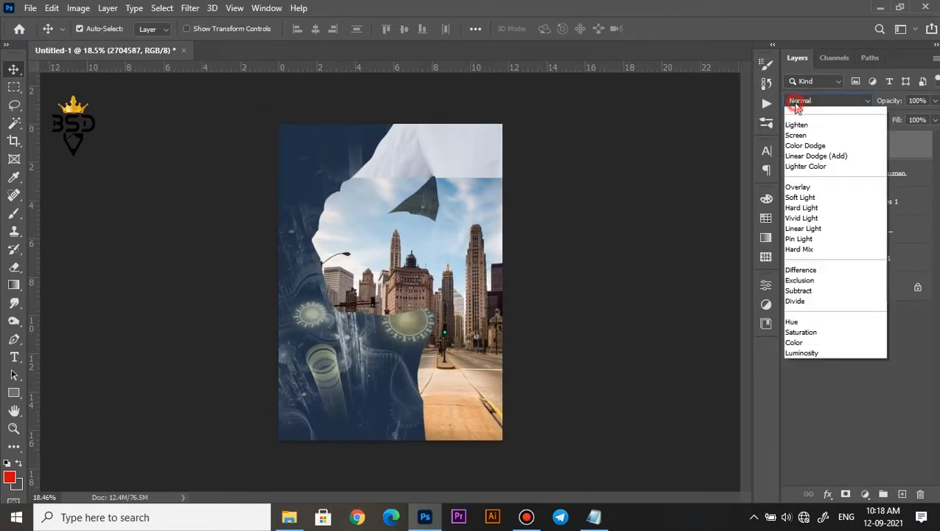
{"action": "left_click", "coordinate": [797, 207]}
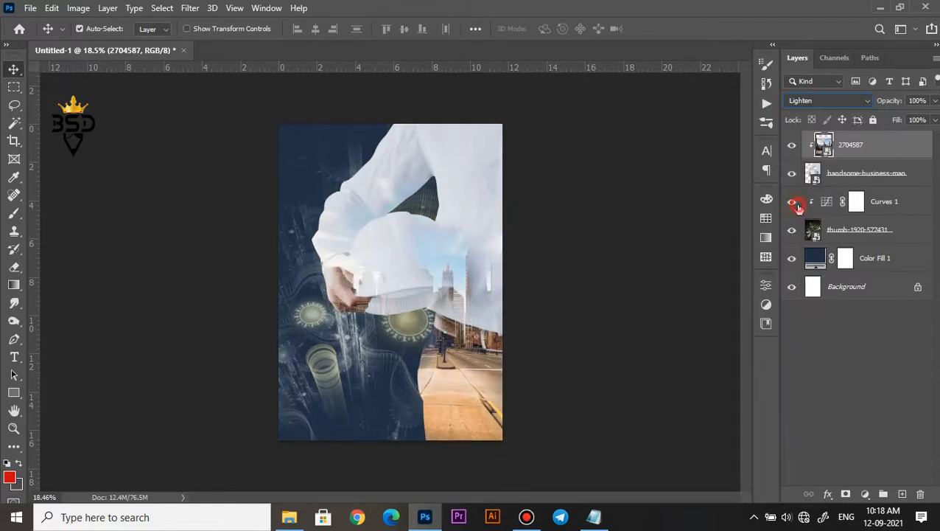
{"action": "scroll", "coordinate": [421, 237], "scroll_direction": "up", "scroll_amount": 2}
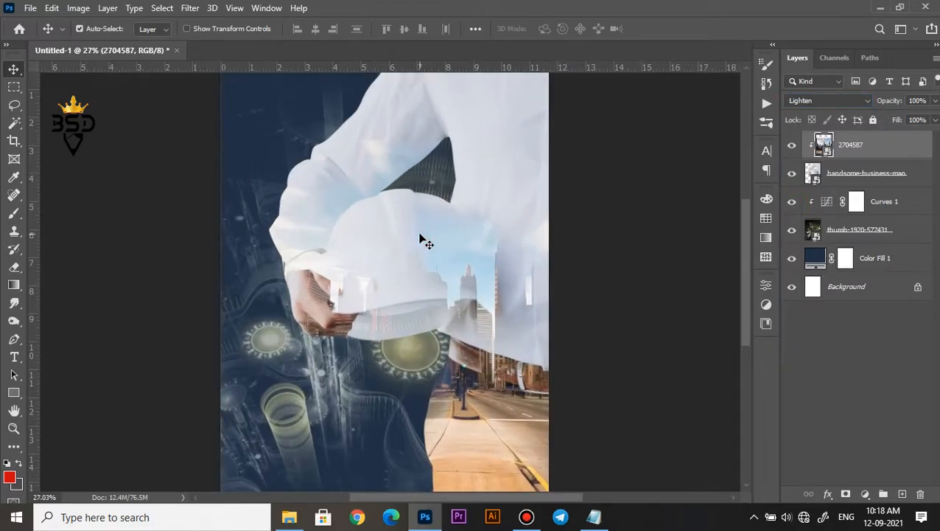
Add a layer mask to the 2704587 layer and paint black with a soft 600 px brush over the city's upper edge
{"action": "left_click", "coordinate": [846, 493]}
{"action": "key", "text": "b"}
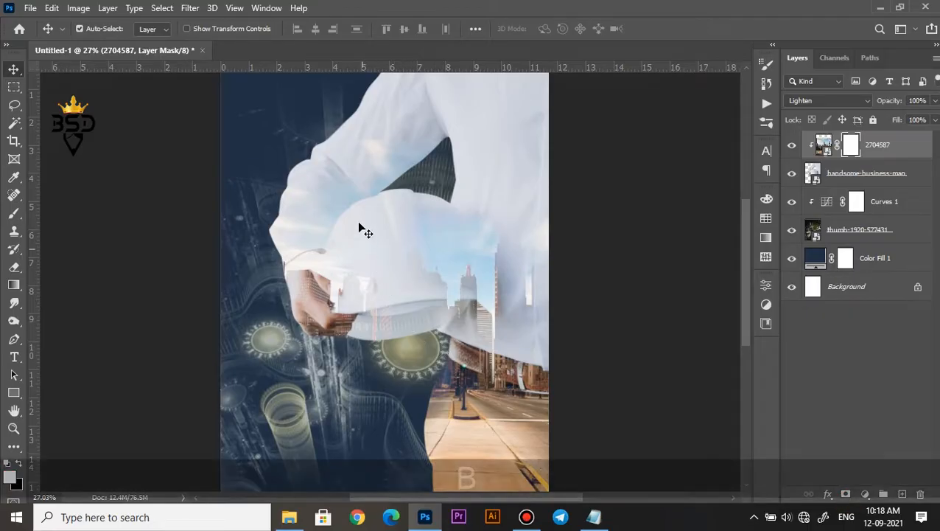
{"action": "scroll", "coordinate": [364, 164], "scroll_direction": "down", "scroll_amount": 2}
{"action": "key", "text": "["}
{"action": "key", "text": "["}
{"action": "key", "text": "["}
{"action": "scroll", "coordinate": [345, 133], "scroll_direction": "up", "scroll_amount": 1}
{"action": "key", "text": "["}
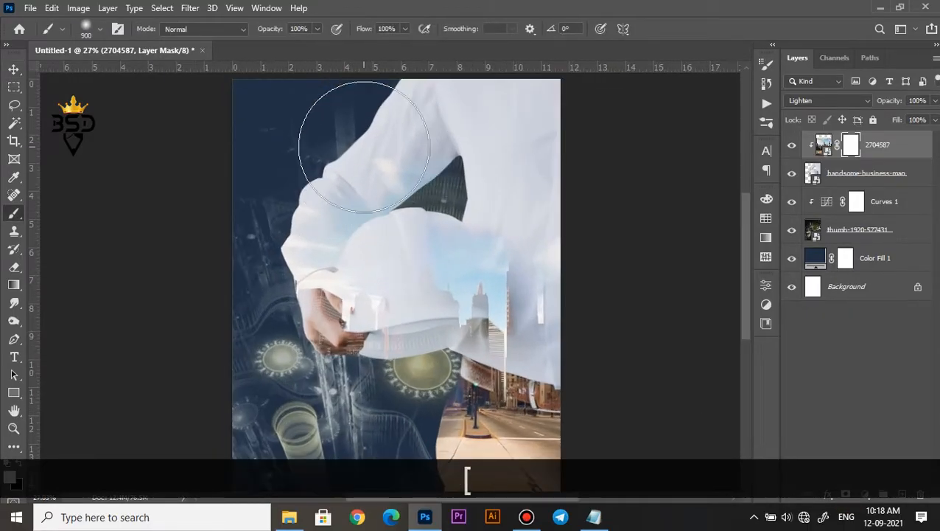
{"action": "key", "text": "x"}
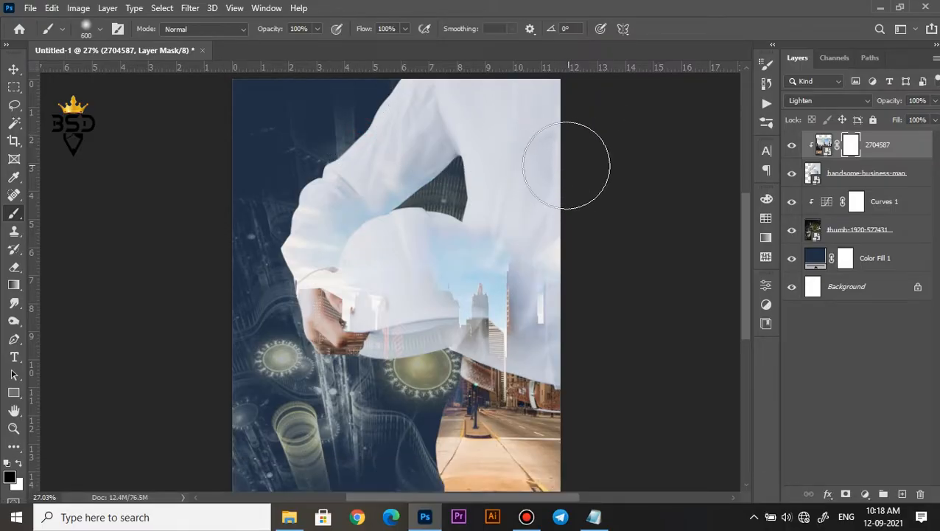
{"action": "scroll", "coordinate": [520, 157], "scroll_direction": "down", "scroll_amount": 2}
{"action": "key", "text": "v"}
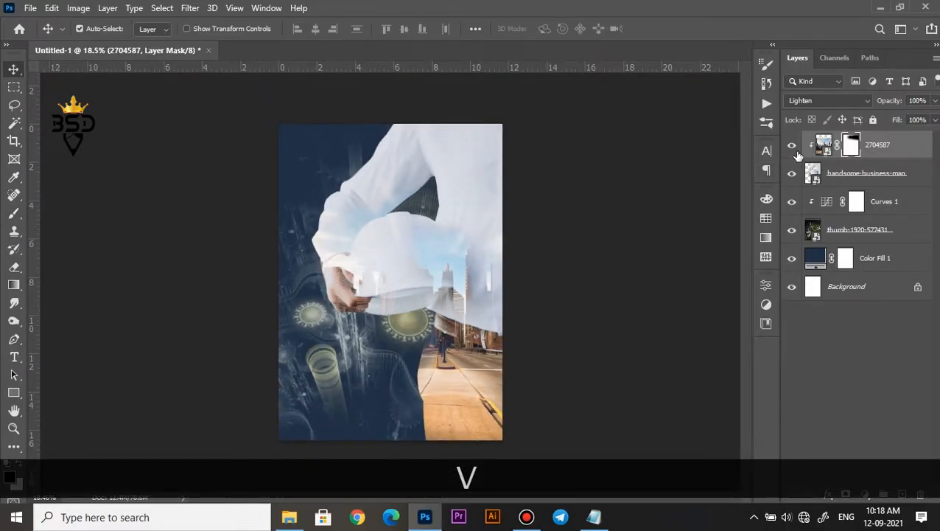
Duplicate the masked 2704587 layer, clip the copy to the man, and set its blend mode to Soft Light
{"action": "key", "text": "ctrl+j"}
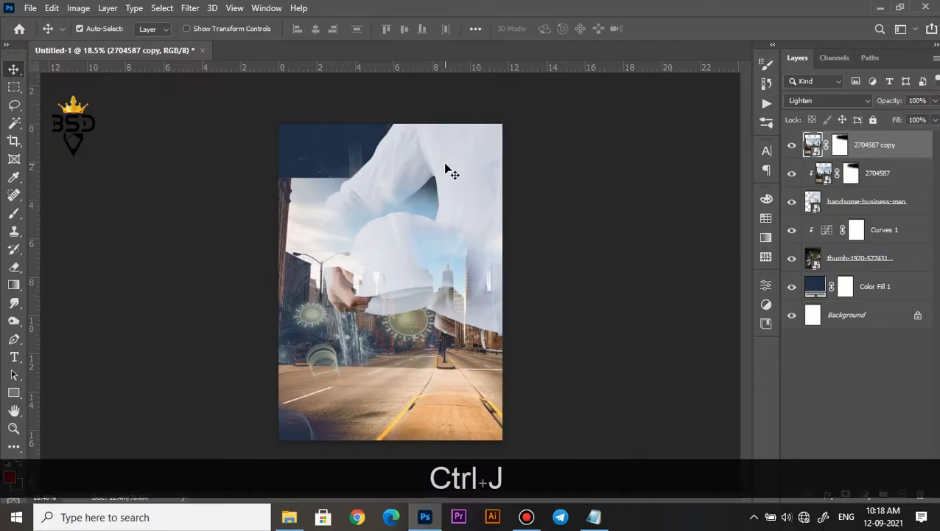
{"action": "right_click", "coordinate": [892, 145]}
{"action": "left_click", "coordinate": [726, 321]}
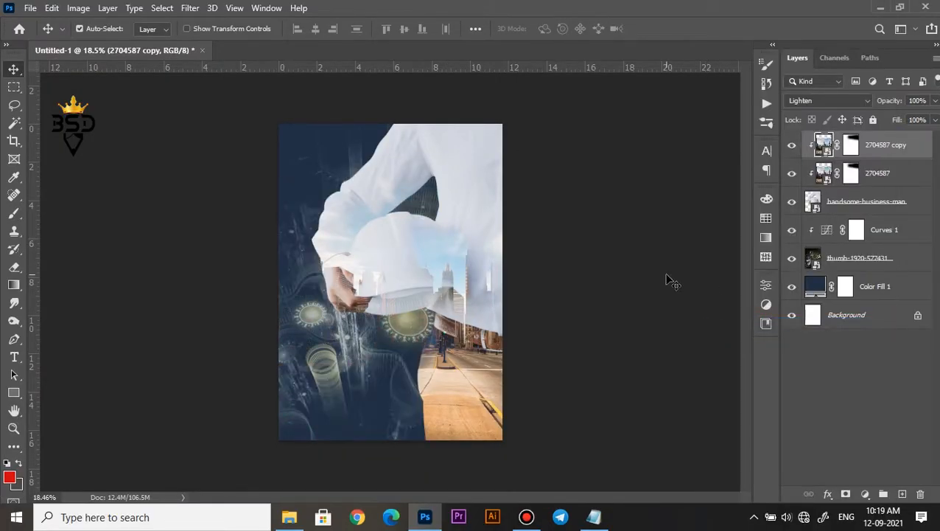
{"action": "left_click", "coordinate": [815, 101]}
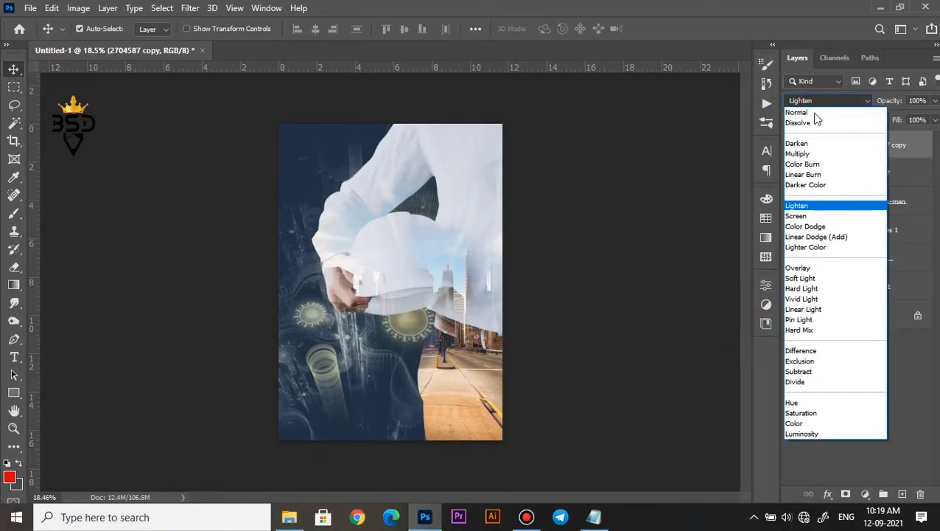
{"action": "left_click", "coordinate": [808, 284]}
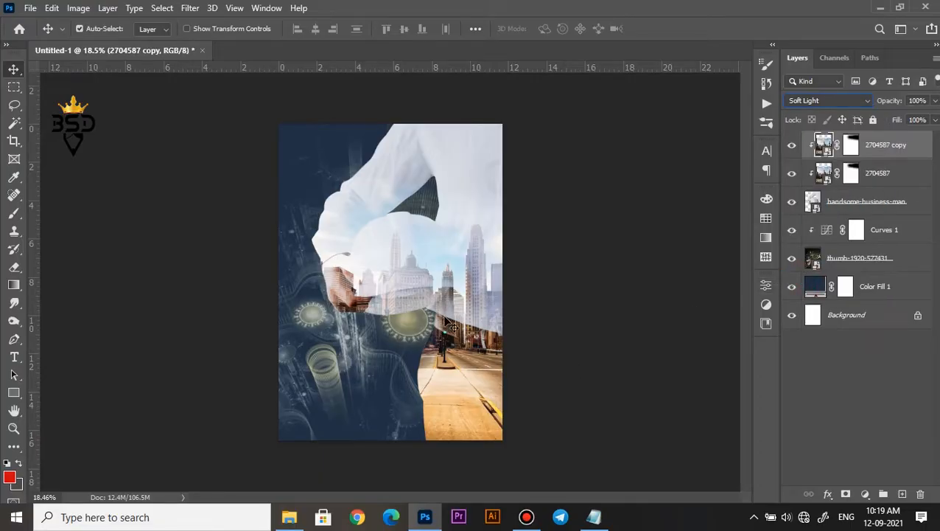
{"action": "scroll", "coordinate": [445, 321], "scroll_direction": "up", "scroll_amount": 1}
{"action": "scroll", "coordinate": [428, 268], "scroll_direction": "up", "scroll_amount": 1}
{"action": "scroll", "coordinate": [435, 251], "scroll_direction": "down", "scroll_amount": 2}
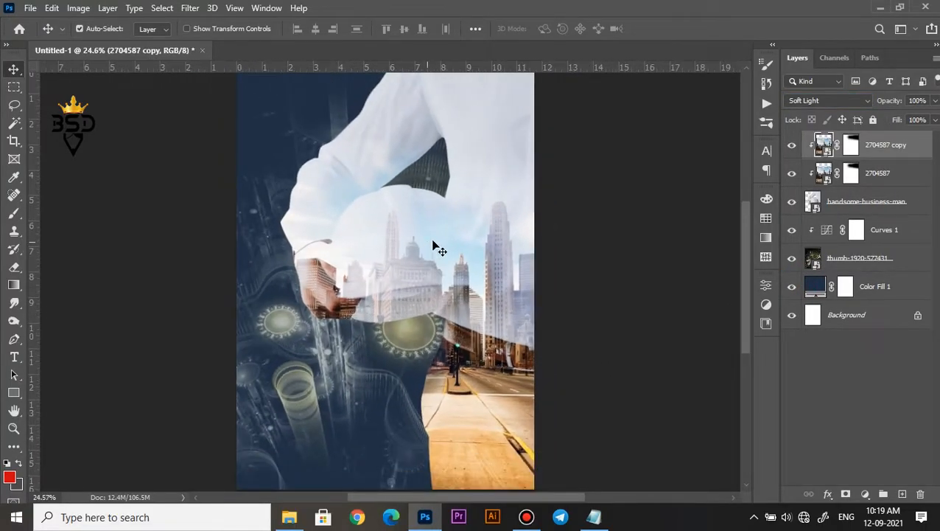
{"action": "scroll", "coordinate": [435, 248], "scroll_direction": "down", "scroll_amount": 1}
{"action": "left_click", "coordinate": [432, 223]}
{"action": "left_click", "coordinate": [890, 151]}
Add the text "SEP" in Bebas Neue over the dark area in the poster's upper-left corner
{"action": "key", "text": "space"}
{"action": "scroll", "coordinate": [391, 288], "scroll_direction": "up", "scroll_amount": 1}
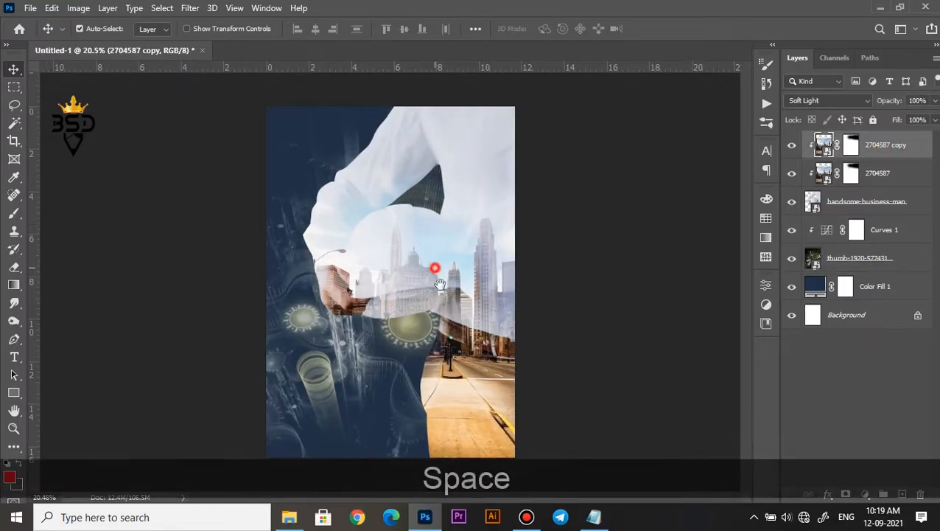
{"action": "scroll", "coordinate": [411, 325], "scroll_direction": "up", "scroll_amount": 2}
{"action": "left_click_drag", "start_coordinate": [412, 326], "coordinate": [543, 417]}
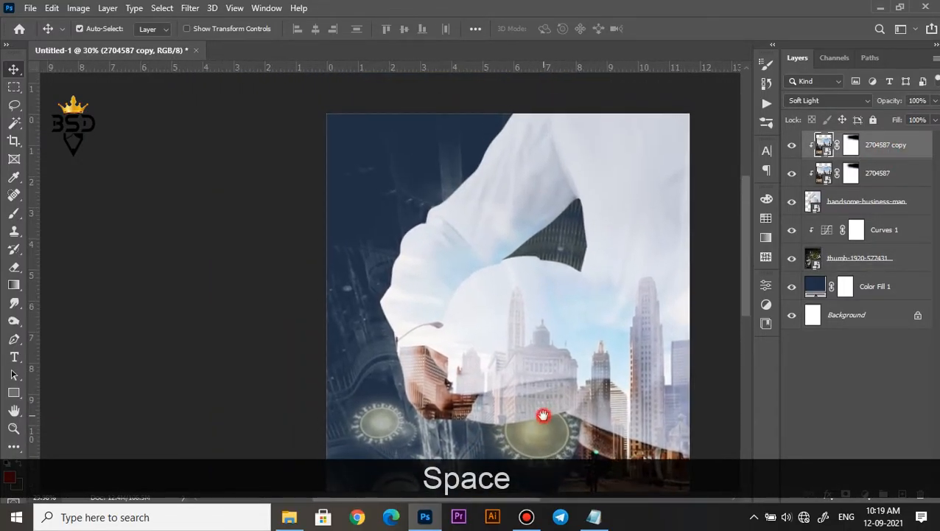
{"action": "key", "text": "t"}
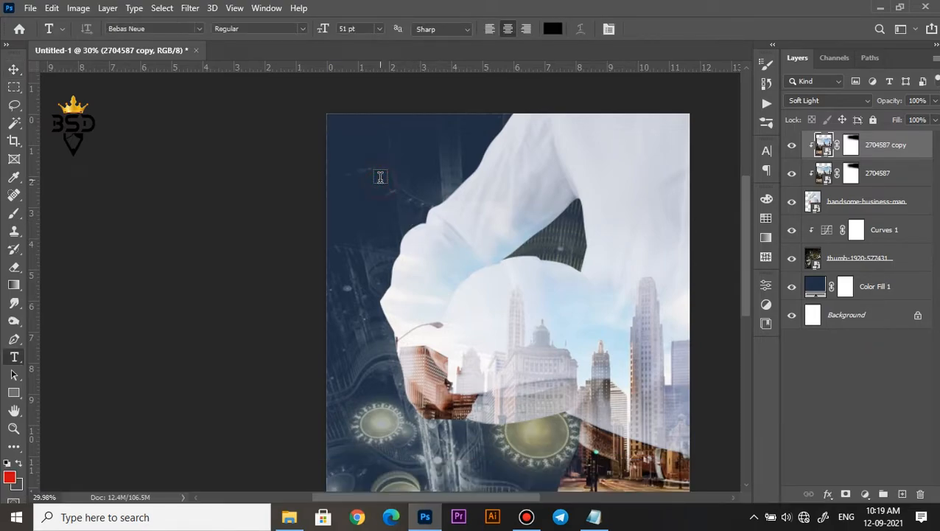
{"action": "left_click", "coordinate": [380, 177]}
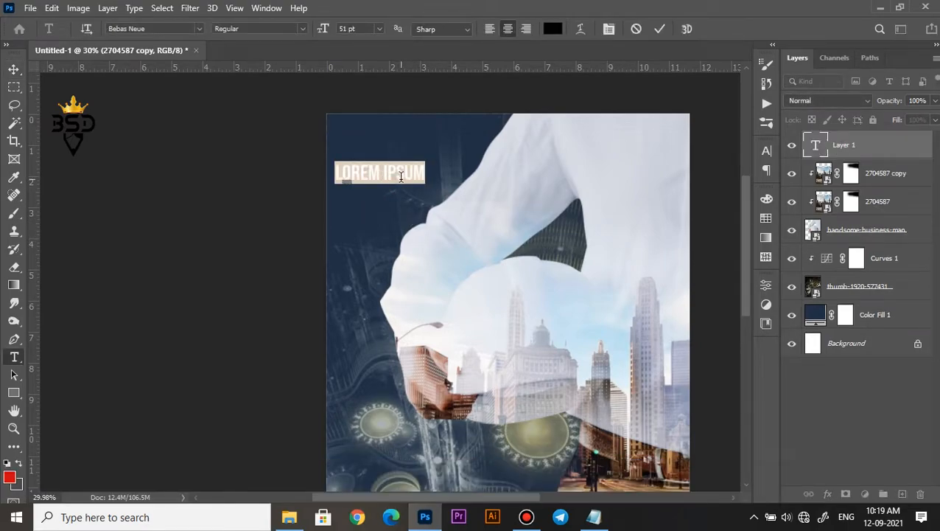
{"action": "type", "text": "SE"}
Colour the SEP text pale blue c9dae7, sampled from the sky in the artwork
{"action": "key", "text": "ctrl+a"}
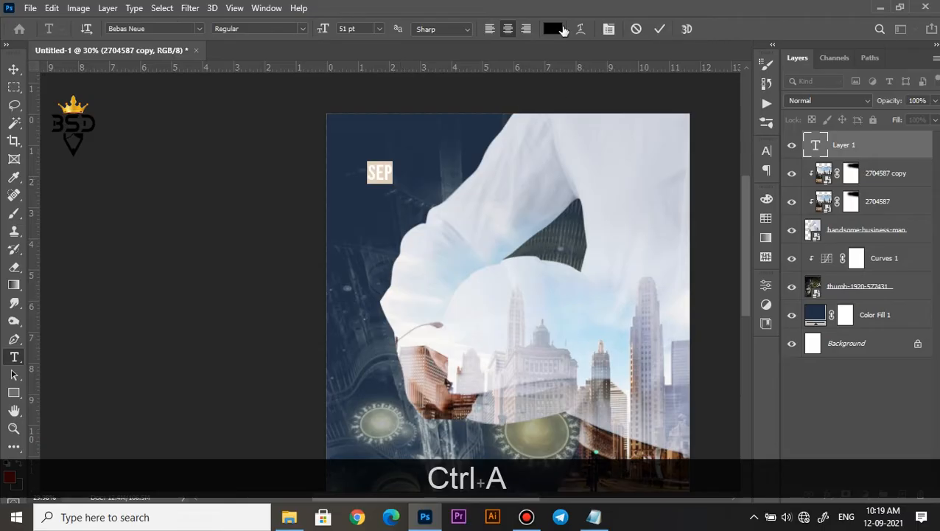
{"action": "left_click", "coordinate": [552, 29]}
{"action": "left_click", "coordinate": [447, 262]}
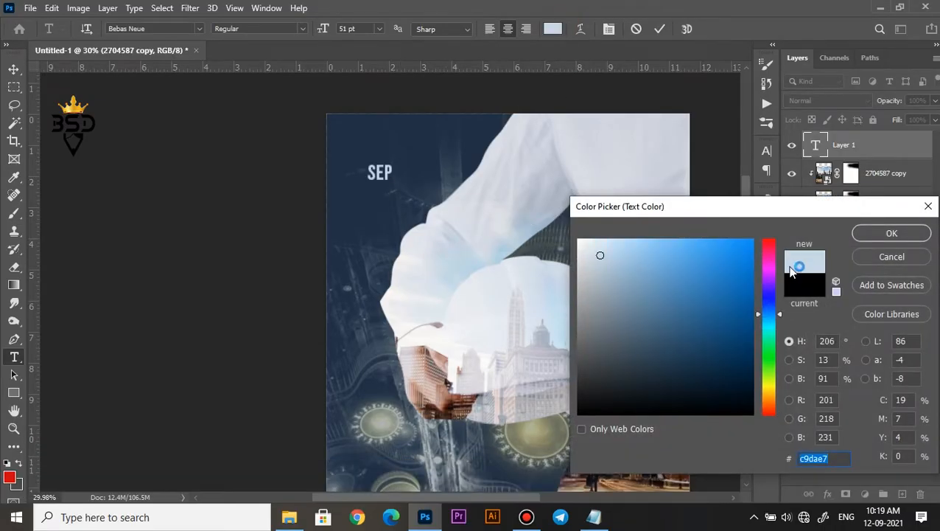
{"action": "left_click", "coordinate": [872, 233]}
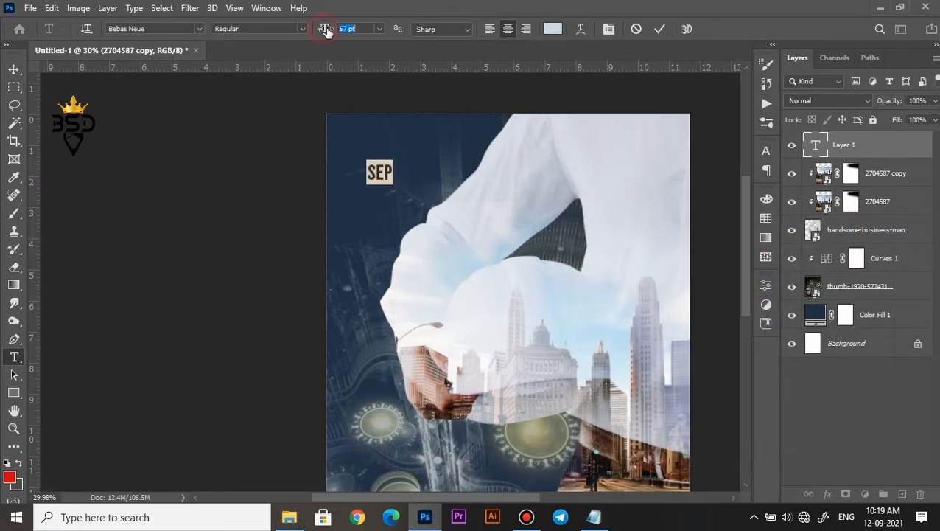
Set the SEP text to 70 pt and duplicate it directly below the original
{"action": "left_click", "coordinate": [661, 30]}
{"action": "key", "text": "v"}
{"action": "left_click_drag", "start_coordinate": [380, 179], "coordinate": [381, 200]}
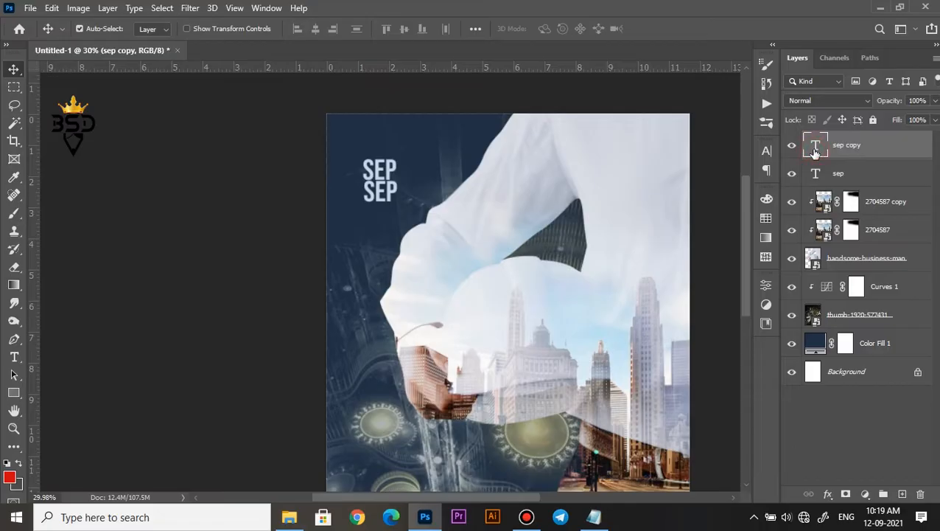
Change the lower SEP copy to read "15" and set its size to 108 pt
{"action": "double_click", "coordinate": [815, 148]}
{"action": "type", "text": "15"}
{"action": "key", "text": "ctrl+a"}
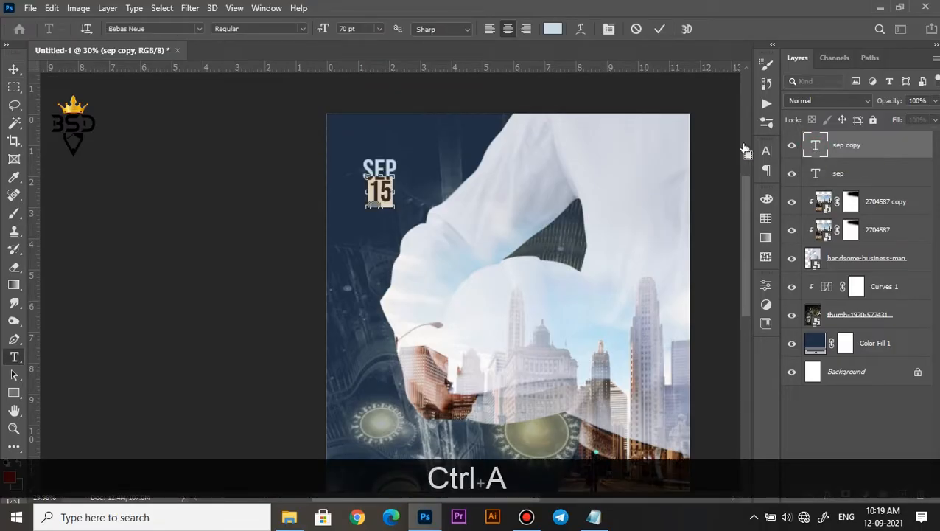
{"action": "left_click", "coordinate": [609, 30]}
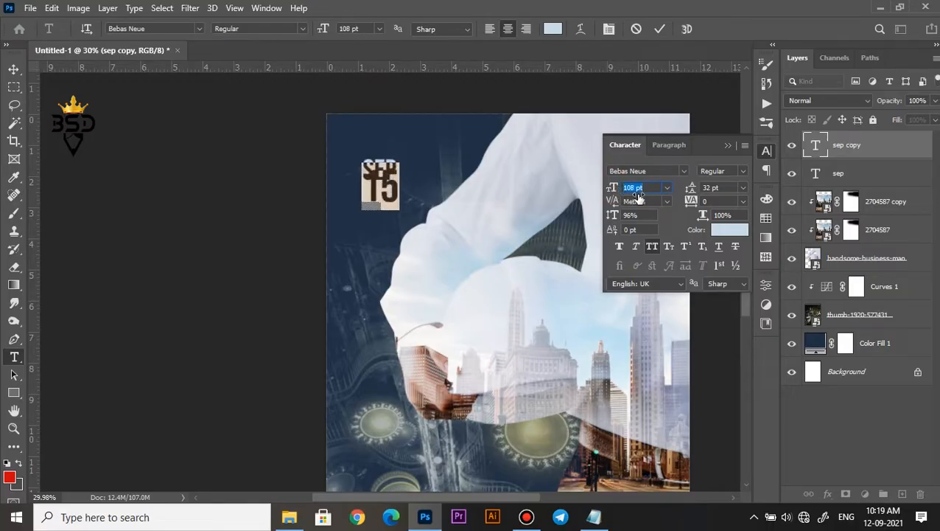
{"action": "left_click", "coordinate": [660, 29]}
{"action": "key", "text": "v"}
{"action": "scroll", "coordinate": [402, 203], "scroll_direction": "up", "scroll_amount": 2}
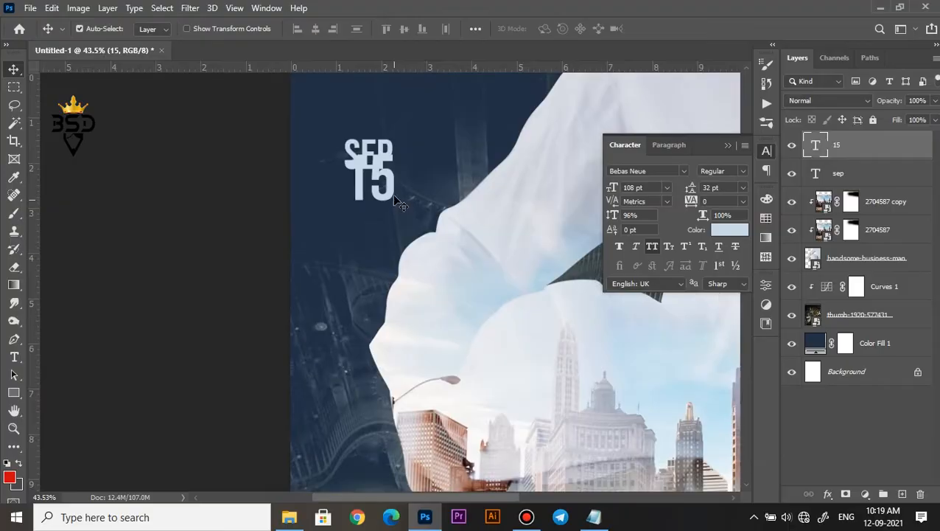
Position the 15 just beneath SEP and scale it up slightly to 110.73 pt to match SEP's width
{"action": "key", "text": "v"}
{"action": "left_click_drag", "start_coordinate": [390, 184], "coordinate": [374, 195]}
{"action": "scroll", "coordinate": [388, 199], "scroll_direction": "up", "scroll_amount": 3}
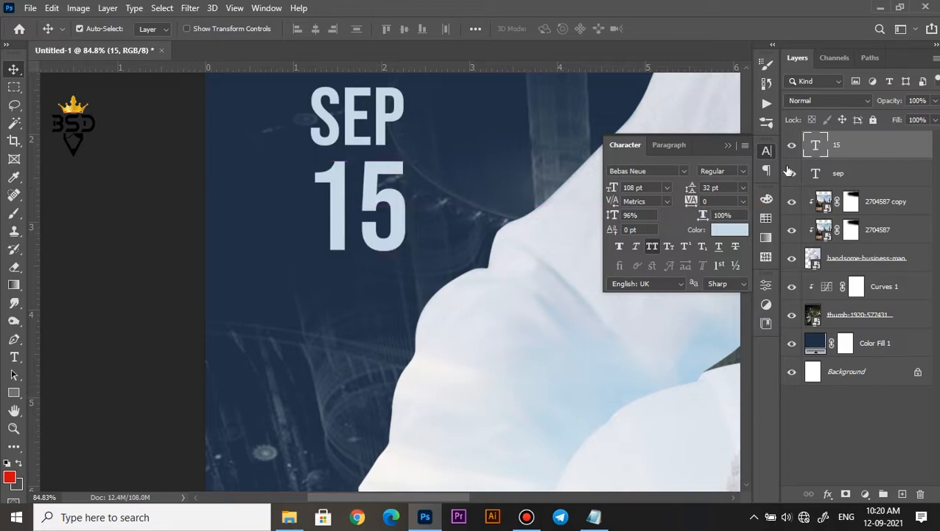
{"action": "key", "text": "ctrl+t"}
{"action": "left_click_drag", "start_coordinate": [306, 272], "coordinate": [301, 276]}
{"action": "key", "text": "Return"}
{"action": "scroll", "coordinate": [369, 195], "scroll_direction": "down", "scroll_amount": 5}
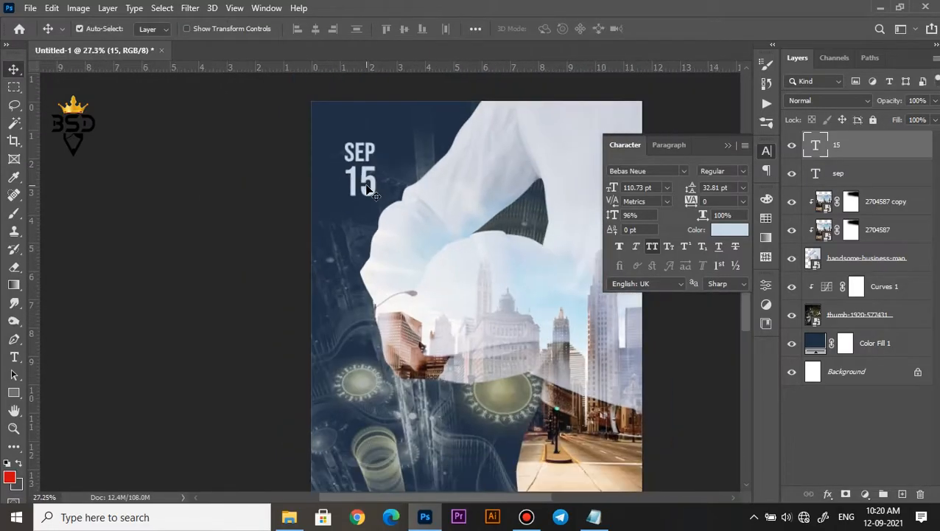
Nudge the 15 horizontally until it lines up with SEP above it
{"action": "scroll", "coordinate": [372, 193], "scroll_direction": "up", "scroll_amount": 4}
{"action": "left_click_drag", "start_coordinate": [364, 182], "coordinate": [362, 182]}
{"action": "key", "text": "Right"}
{"action": "key", "text": "Right"}
{"action": "key", "text": "Right"}
{"action": "key", "text": "Right"}
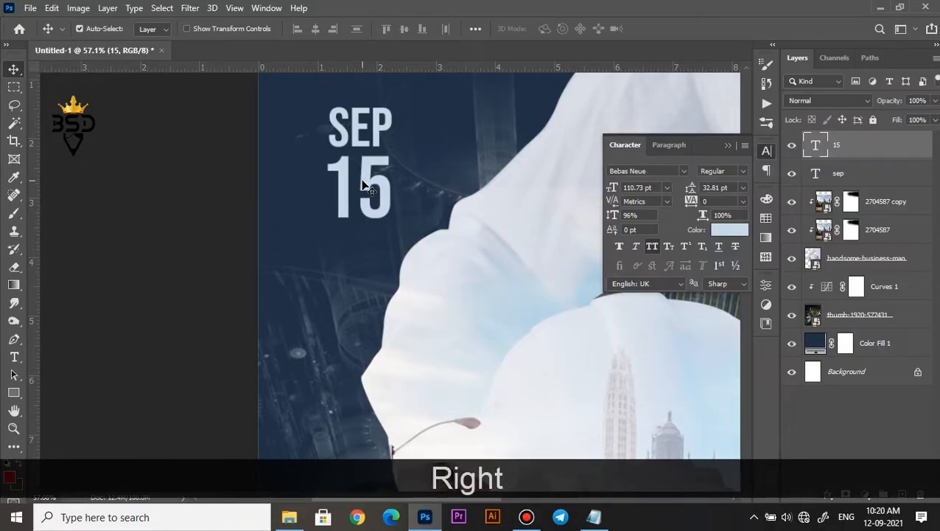
{"action": "left_click", "coordinate": [391, 168]}
{"action": "scroll", "coordinate": [420, 168], "scroll_direction": "down", "scroll_amount": 5}
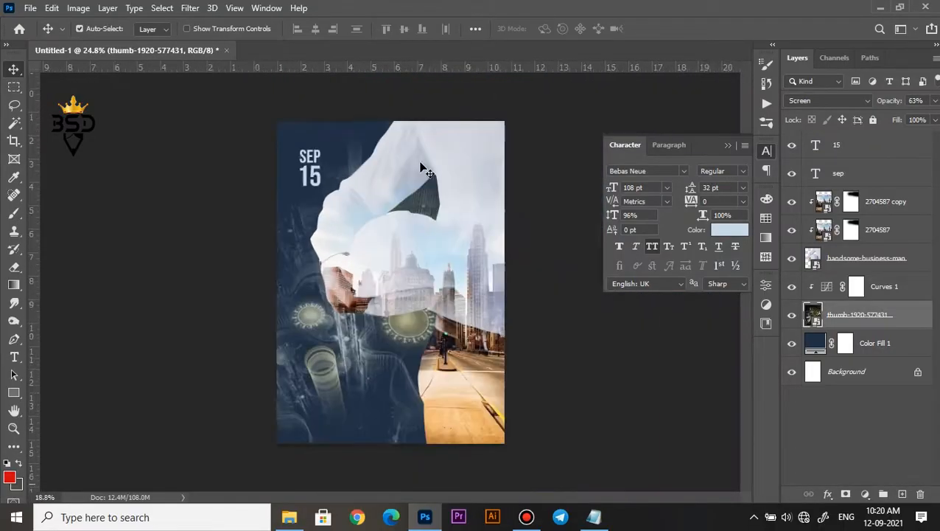
Select the SEP and 15 text layers together and shift the date block slightly upward
{"action": "left_click", "coordinate": [855, 170]}
{"action": "left_click", "coordinate": [852, 148], "text": "ctrl"}
{"action": "scroll", "coordinate": [323, 176], "scroll_direction": "up", "scroll_amount": 2}
{"action": "scroll", "coordinate": [309, 158], "scroll_direction": "down", "scroll_amount": 2}
{"action": "key", "text": "ctrl+t"}
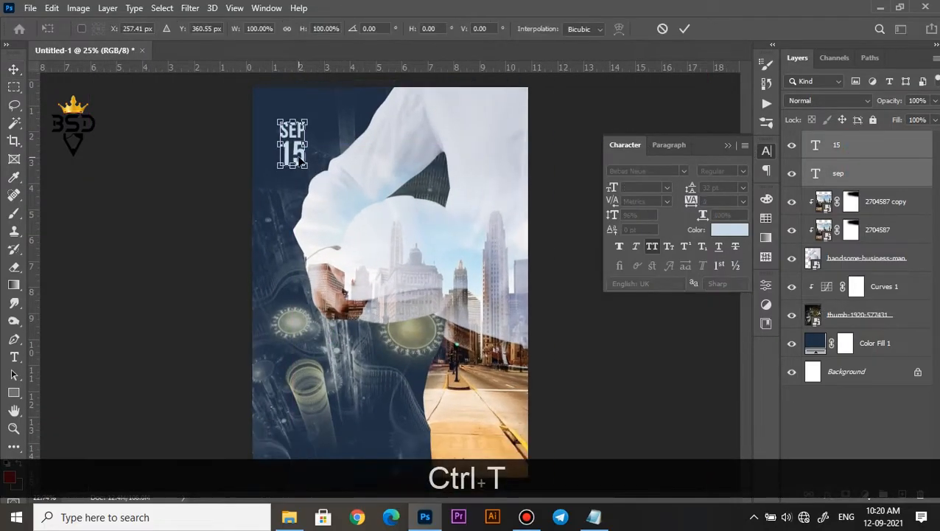
{"action": "scroll", "coordinate": [298, 155], "scroll_direction": "up", "scroll_amount": 3}
{"action": "left_click_drag", "start_coordinate": [289, 145], "coordinate": [288, 137]}
{"action": "key", "text": "Return"}
{"action": "scroll", "coordinate": [289, 142], "scroll_direction": "down", "scroll_amount": 3}
{"action": "scroll", "coordinate": [332, 222], "scroll_direction": "up", "scroll_amount": 2}
{"action": "left_click", "coordinate": [361, 346]}
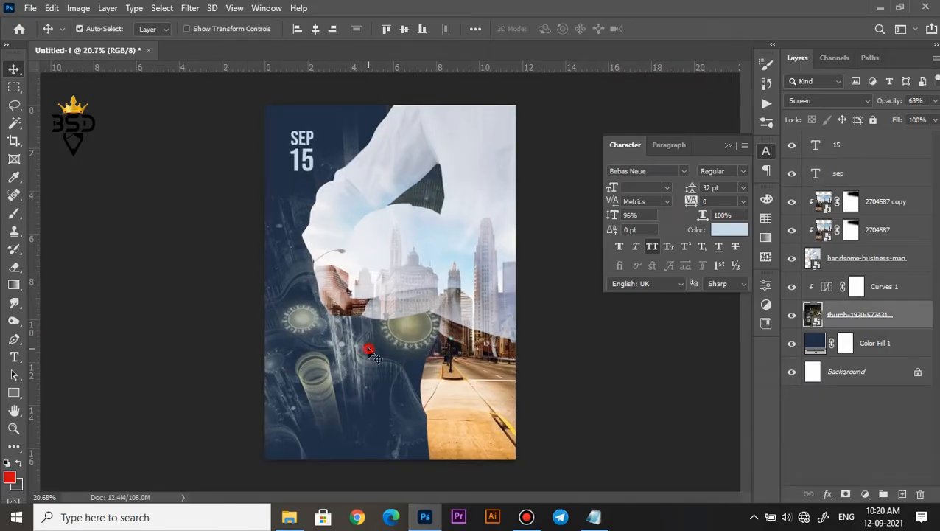
Duplicate the SEP text onto the lower navy area of the poster and change the copy to "HAPPY"
{"action": "right_click", "coordinate": [294, 140]}
{"action": "left_click", "coordinate": [311, 146]}
{"action": "left_click_drag", "start_coordinate": [305, 142], "coordinate": [423, 328], "text": "alt"}
{"action": "scroll", "coordinate": [357, 376], "scroll_direction": "up", "scroll_amount": 2}
{"action": "double_click", "coordinate": [816, 173]}
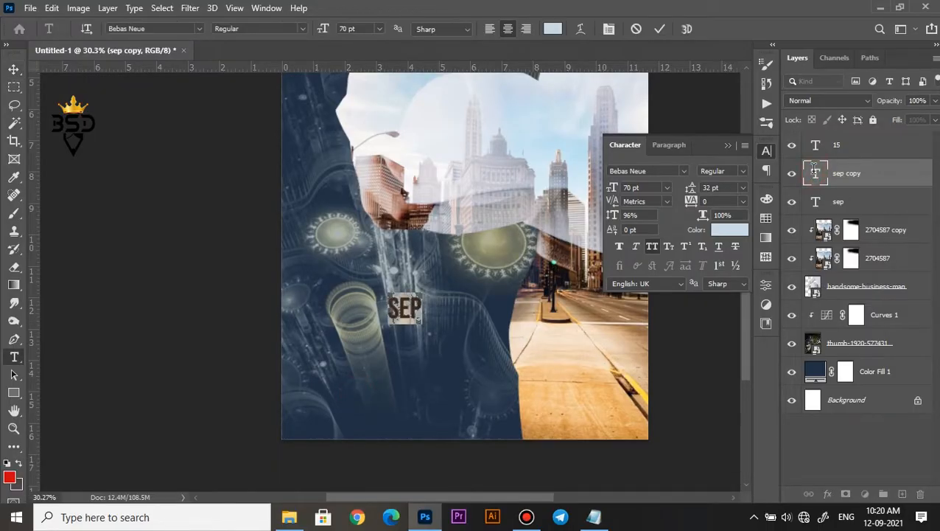
{"action": "type", "text": "HAPPY"}
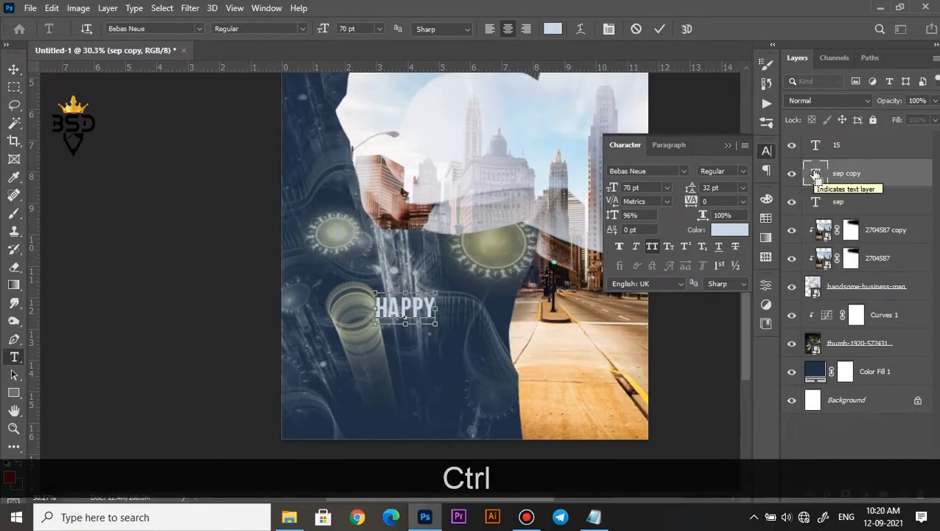
Colour the HAPPY text white (ffffff) and set its vertical scale to 80%
{"action": "key", "text": "ctrl+a"}
{"action": "left_click", "coordinate": [729, 229]}
{"action": "type", "text": "ffffff"}
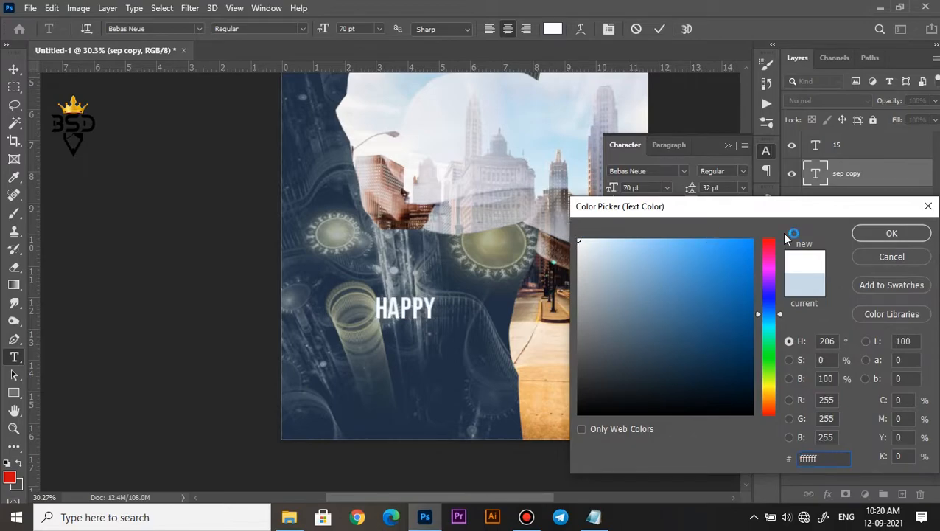
{"action": "left_click", "coordinate": [891, 233]}
{"action": "left_click", "coordinate": [630, 214]}
{"action": "left_click", "coordinate": [631, 216]}
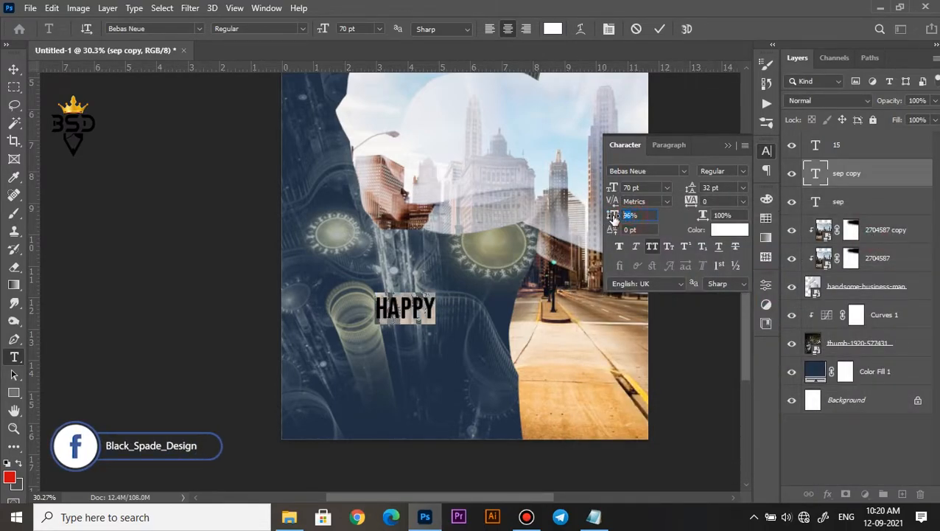
{"action": "type", "text": "80"}
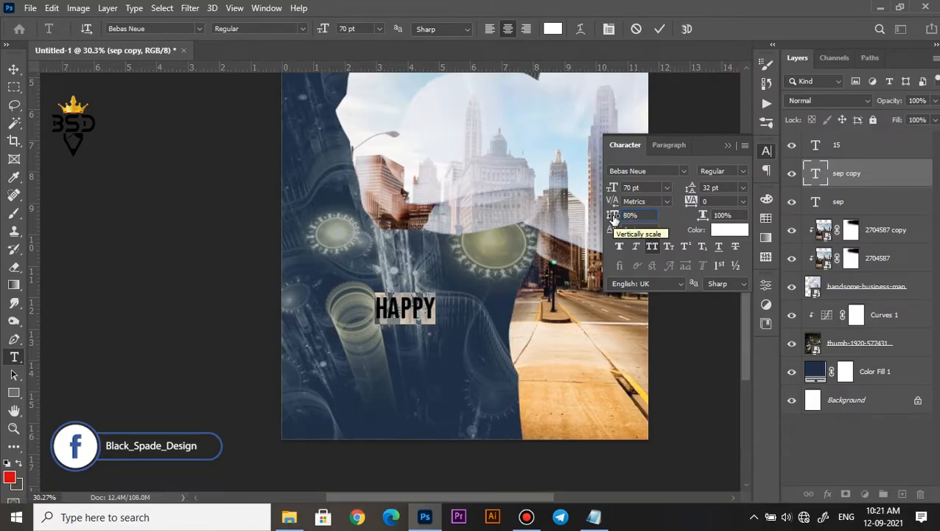
{"action": "left_click", "coordinate": [660, 29]}
{"action": "key", "text": "v"}
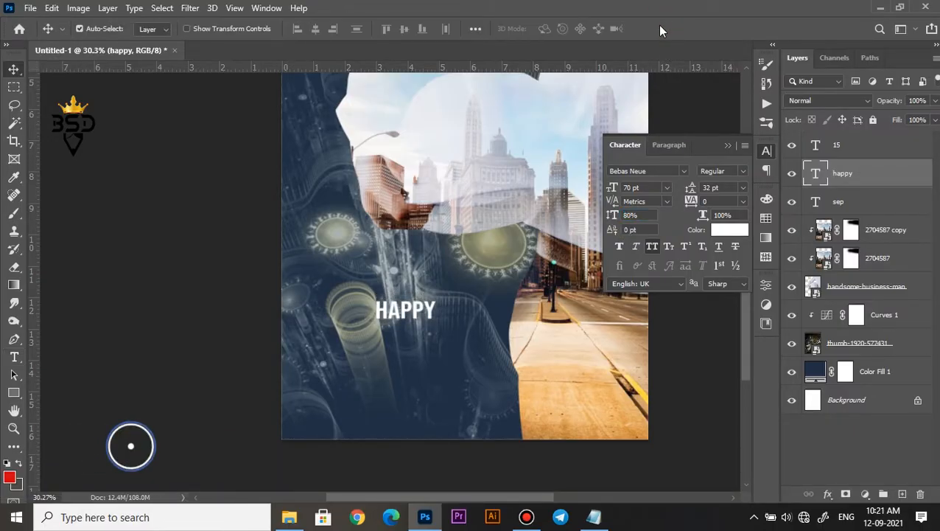
Add a new text line reading "Engineers Day" below HAPPY
{"action": "key", "text": "ctrl+0"}
{"action": "scroll", "coordinate": [396, 340], "scroll_direction": "up", "scroll_amount": 3}
{"action": "scroll", "coordinate": [339, 395], "scroll_direction": "up", "scroll_amount": 2}
{"action": "left_click_drag", "start_coordinate": [356, 399], "coordinate": [485, 337]}
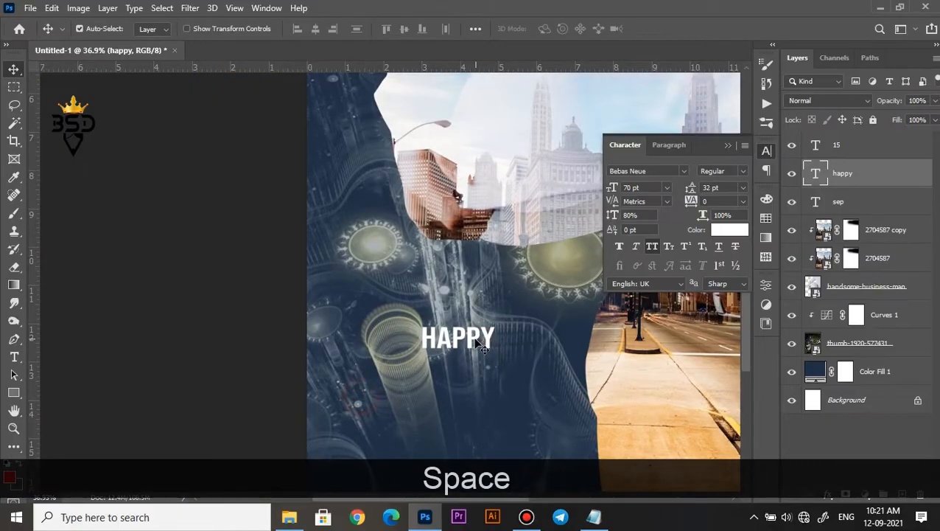
{"action": "scroll", "coordinate": [483, 343], "scroll_direction": "down", "scroll_amount": 5}
{"action": "left_click", "coordinate": [360, 407]}
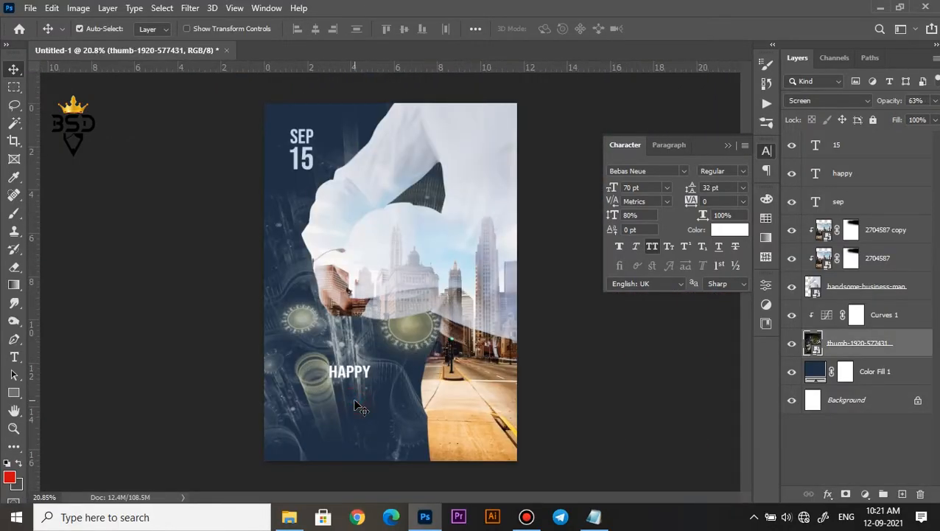
{"action": "key", "text": "t"}
{"action": "left_click", "coordinate": [331, 410]}
{"action": "type", "text": "En"}
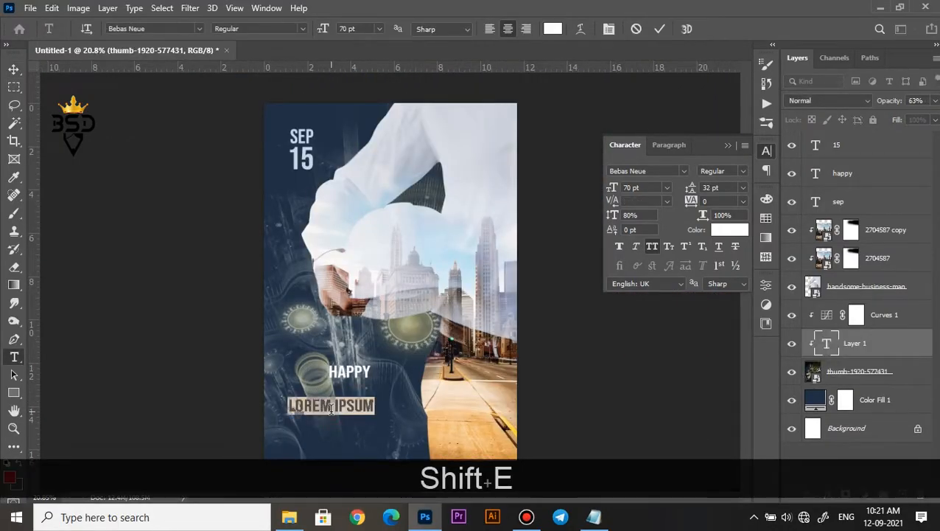
{"action": "type", "text": "gineers Day"}
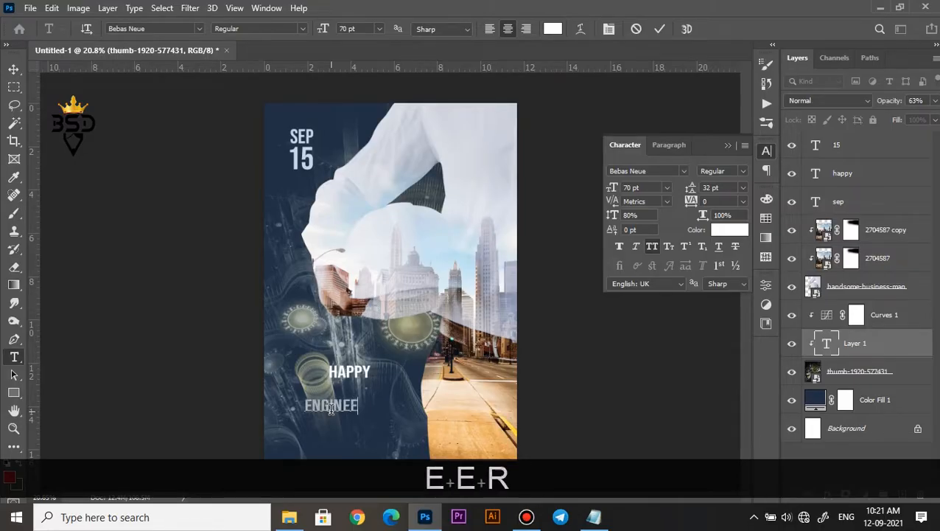
Set the Engineers Day text in the Rosala font at 159 pt
{"action": "key", "text": "ctrl+a"}
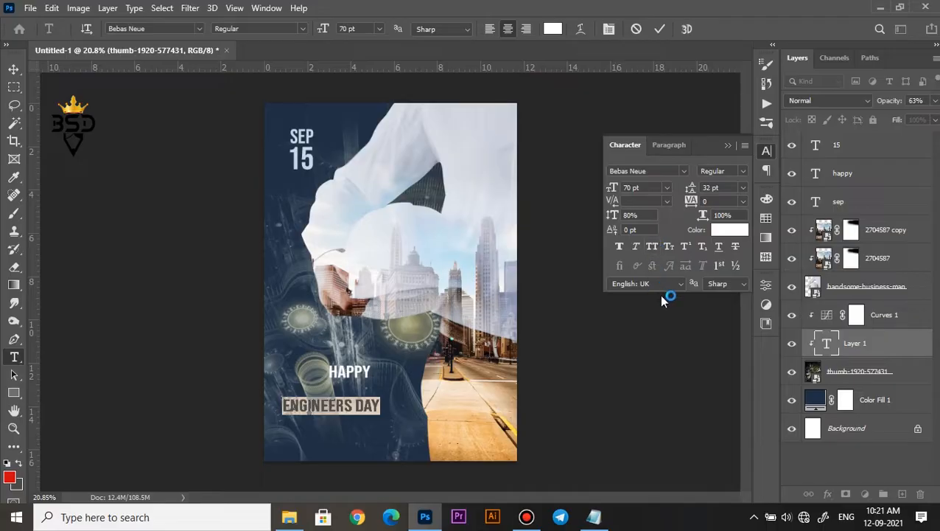
{"action": "left_click", "coordinate": [684, 171]}
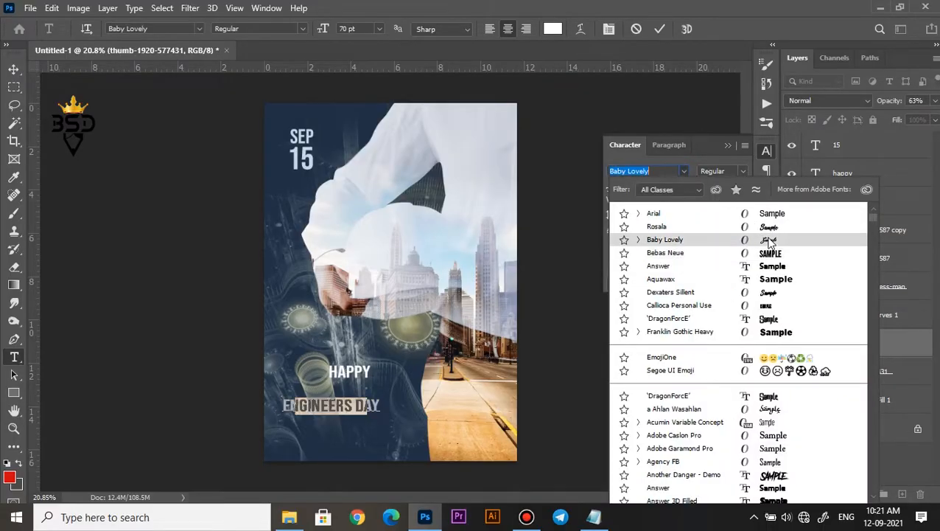
{"action": "left_click", "coordinate": [767, 227]}
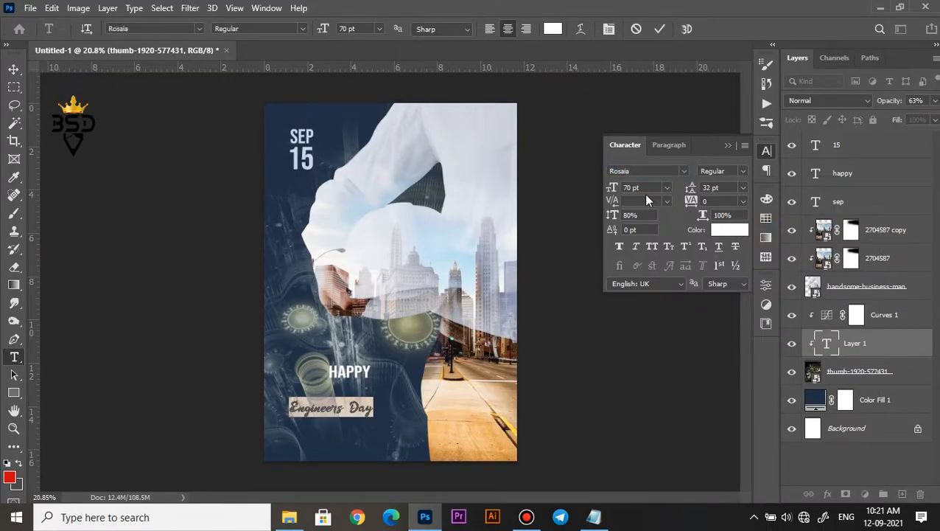
{"action": "left_click_drag", "start_coordinate": [633, 189], "coordinate": [693, 203]}
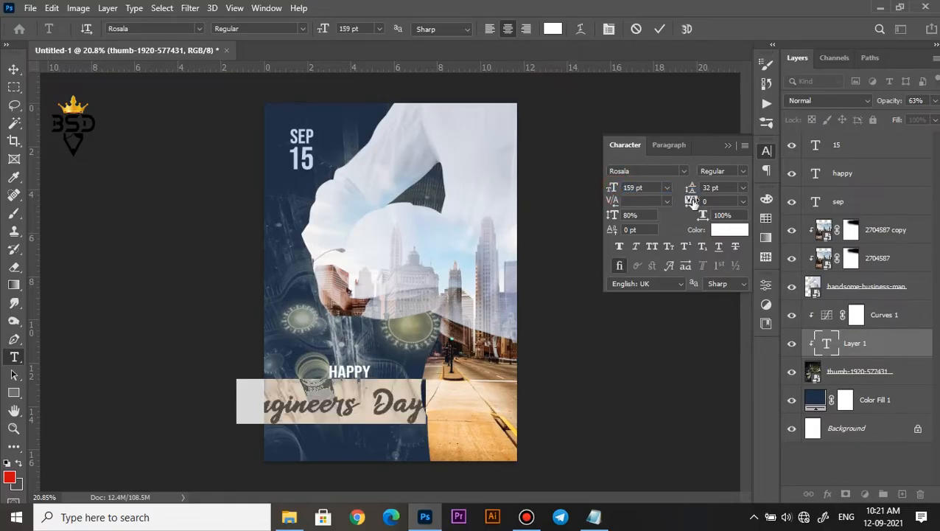
{"action": "left_click", "coordinate": [660, 29]}
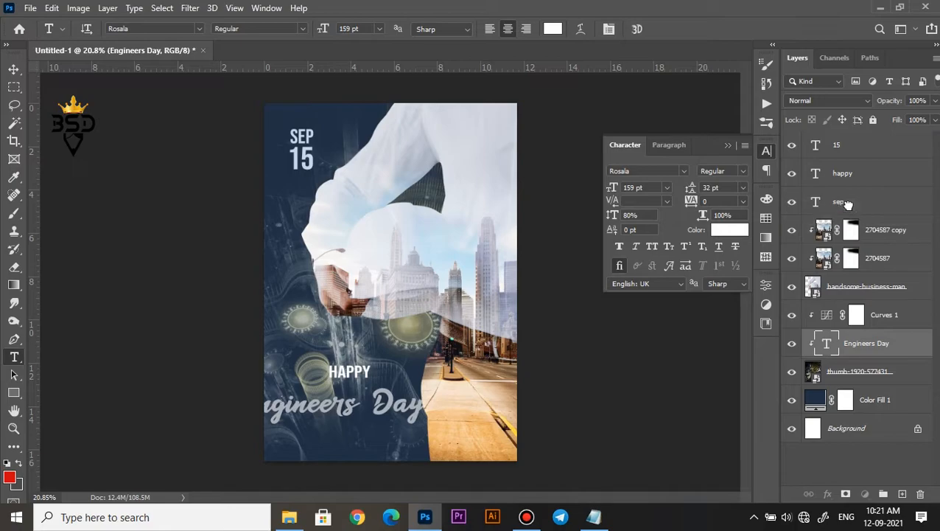
Move the Engineers Day layer out of the clipping group to directly beneath the sep layer
{"action": "left_click_drag", "start_coordinate": [848, 204], "coordinate": [846, 213]}
{"action": "scroll", "coordinate": [385, 414], "scroll_direction": "up", "scroll_amount": 3}
{"action": "key", "text": "v"}
{"action": "scroll", "coordinate": [396, 418], "scroll_direction": "up", "scroll_amount": 4}
{"action": "key", "text": "space"}
{"action": "left_click_drag", "start_coordinate": [395, 418], "coordinate": [496, 291]}
{"action": "left_click", "coordinate": [728, 146]}
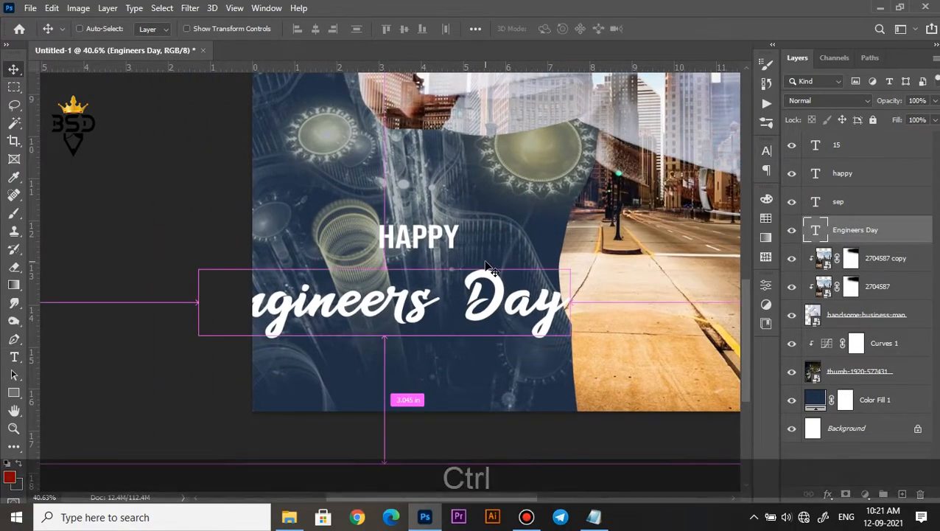
Scale down the Engineers Day text and move it up so it fits within the navy area
{"action": "key", "text": "ctrl+t"}
{"action": "left_click_drag", "start_coordinate": [569, 255], "coordinate": [524, 266]}
{"action": "left_click_drag", "start_coordinate": [481, 304], "coordinate": [508, 253]}
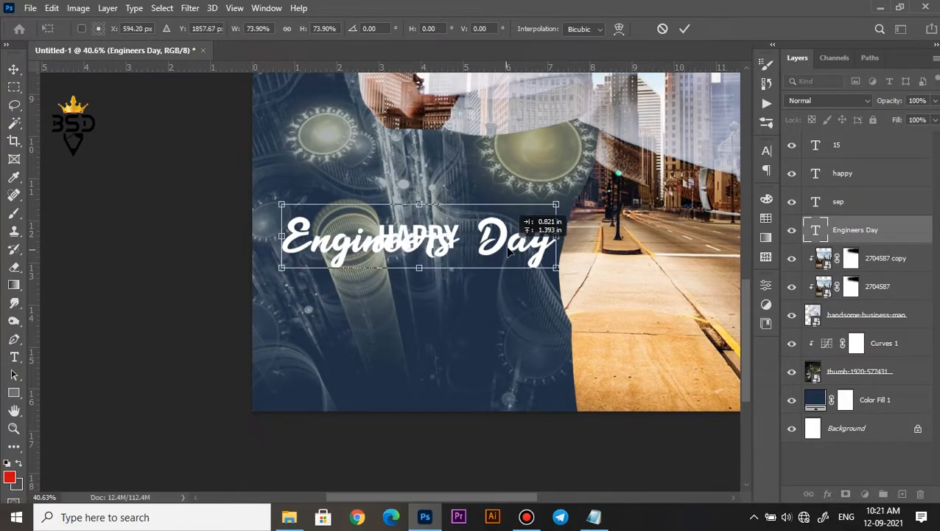
{"action": "left_click_drag", "start_coordinate": [554, 206], "coordinate": [549, 208]}
{"action": "key", "text": "Return"}
Shrink the HAPPY text slightly and place it centred just above Engineers Day
{"action": "left_click", "coordinate": [828, 172]}
{"action": "key", "text": "ctrl+t"}
{"action": "scroll", "coordinate": [351, 251], "scroll_direction": "up", "scroll_amount": 3}
{"action": "left_click_drag", "start_coordinate": [460, 237], "coordinate": [466, 199]}
{"action": "left_click_drag", "start_coordinate": [501, 172], "coordinate": [490, 176]}
{"action": "key", "text": "Return"}
{"action": "scroll", "coordinate": [446, 221], "scroll_direction": "down", "scroll_amount": 3}
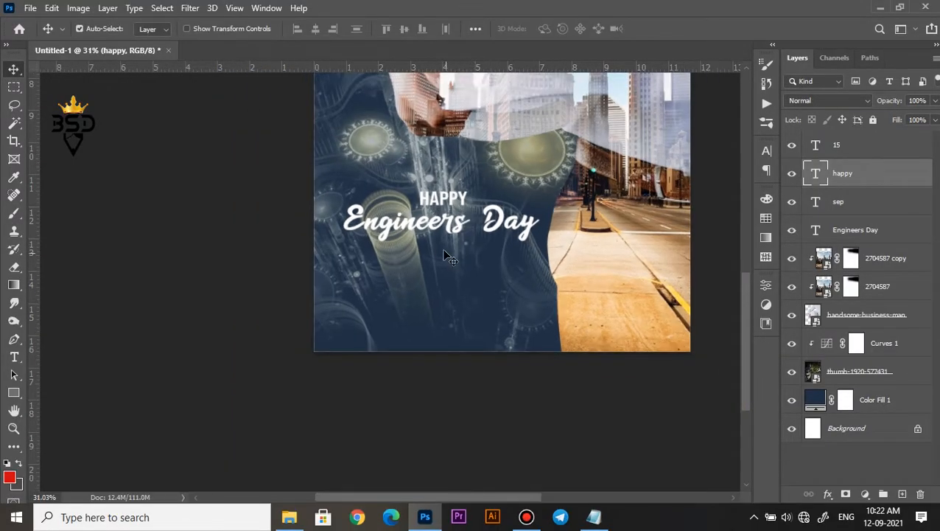
{"action": "scroll", "coordinate": [441, 246], "scroll_direction": "up", "scroll_amount": 2}
{"action": "key", "text": "space"}
{"action": "scroll", "coordinate": [443, 251], "scroll_direction": "down", "scroll_amount": 2}
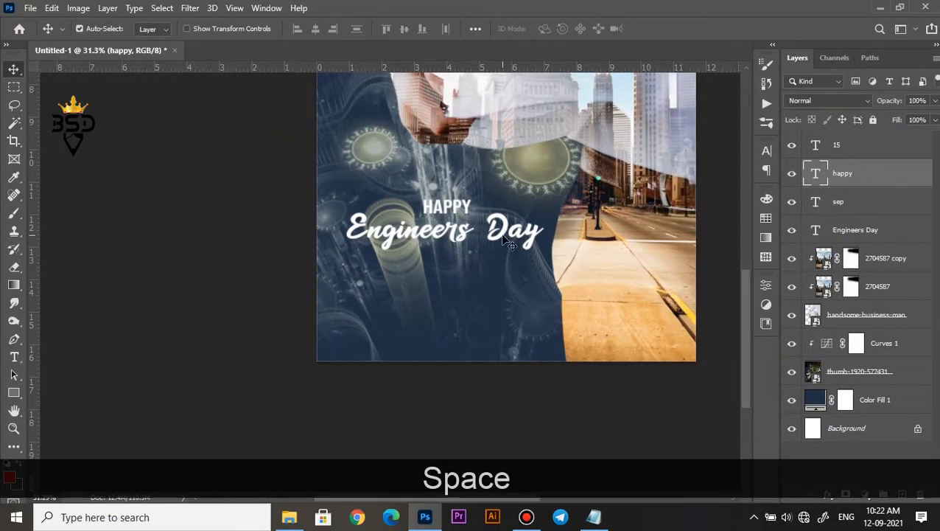
Enlarge the Engineers Day text to about 103%, keeping its left edge in place
{"action": "right_click", "coordinate": [502, 230]}
{"action": "left_click", "coordinate": [527, 245]}
{"action": "key", "text": "ctrl+t"}
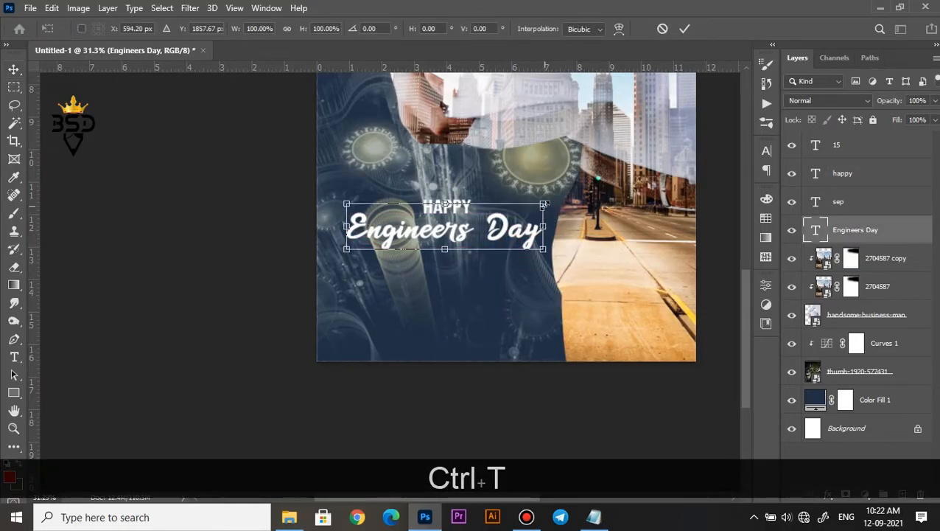
{"action": "left_click_drag", "start_coordinate": [544, 203], "coordinate": [551, 202]}
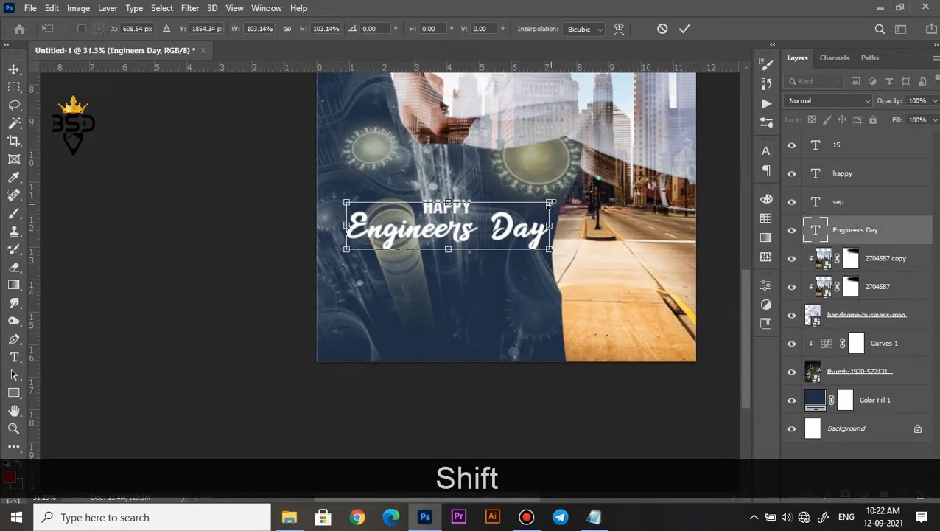
{"action": "key", "text": "Return"}
Add a Curves adjustment above the 2704587 copy layer and pull its black point slightly inward to deepen the shadows
{"action": "scroll", "coordinate": [360, 353], "scroll_direction": "down", "scroll_amount": 3}
{"action": "scroll", "coordinate": [360, 353], "scroll_direction": "up", "scroll_amount": 3}
{"action": "key", "text": "space"}
{"action": "left_click_drag", "start_coordinate": [359, 353], "coordinate": [454, 258]}
{"action": "left_click", "coordinate": [872, 258]}
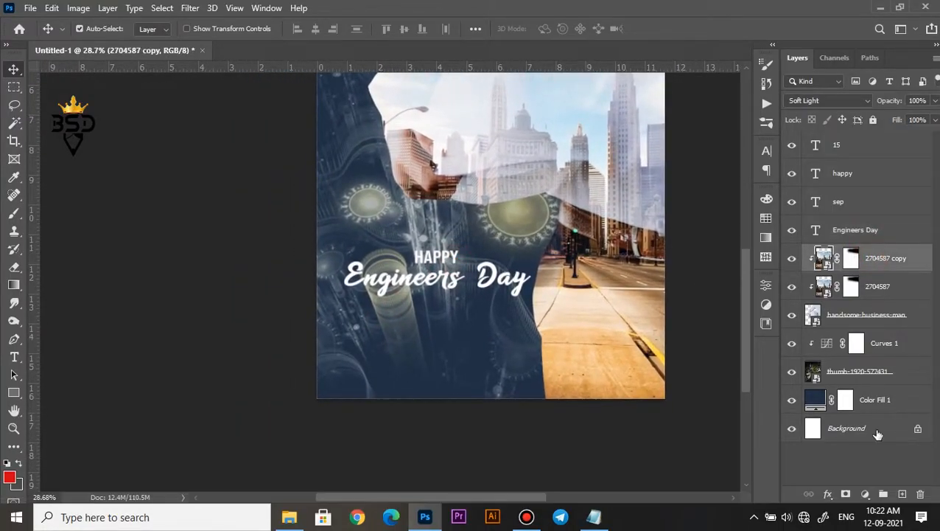
{"action": "left_click", "coordinate": [866, 494]}
{"action": "left_click", "coordinate": [858, 324]}
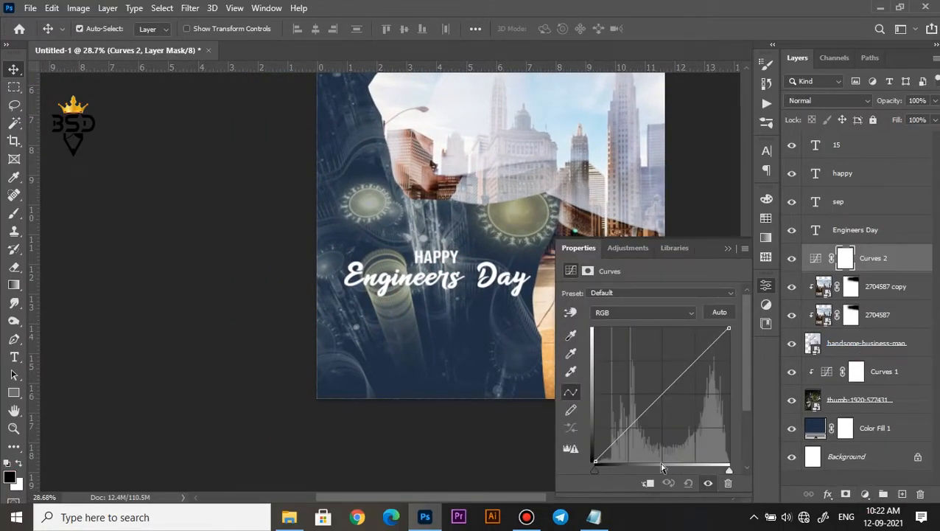
{"action": "left_click_drag", "start_coordinate": [597, 472], "coordinate": [602, 476]}
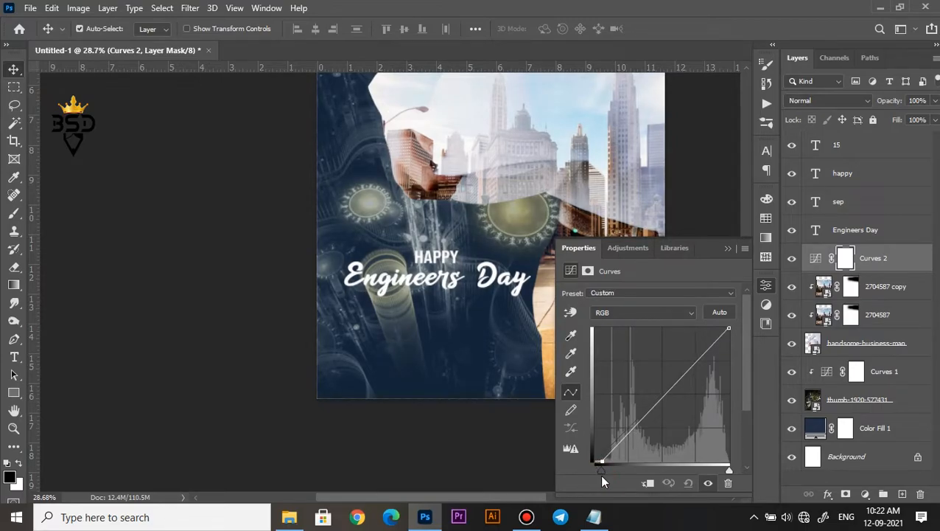
{"action": "left_click", "coordinate": [728, 249]}
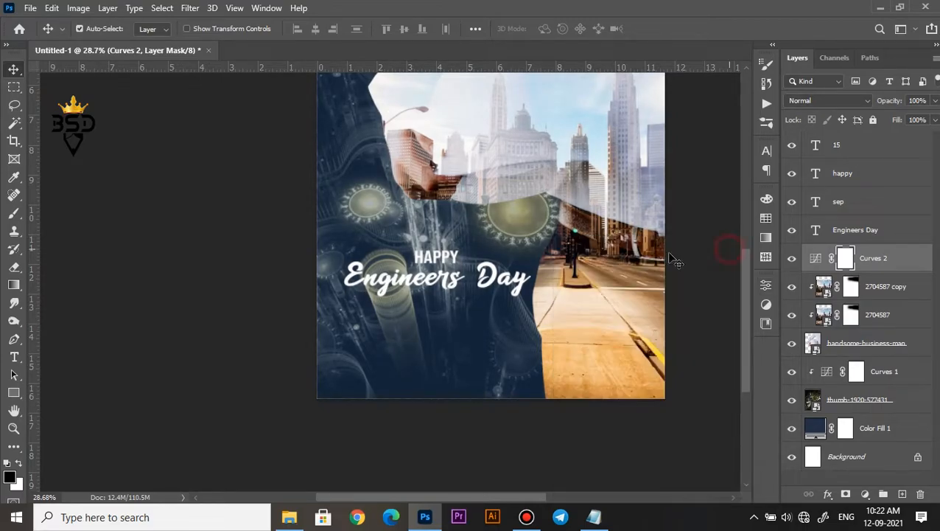
Switch to Notepad and copy the first three lines of the lorem ipsum text, ending at "tristique augue."
{"action": "scroll", "coordinate": [410, 328], "scroll_direction": "down", "scroll_amount": 3}
{"action": "scroll", "coordinate": [404, 329], "scroll_direction": "up", "scroll_amount": 4}
{"action": "left_click_drag", "start_coordinate": [359, 375], "coordinate": [439, 255]}
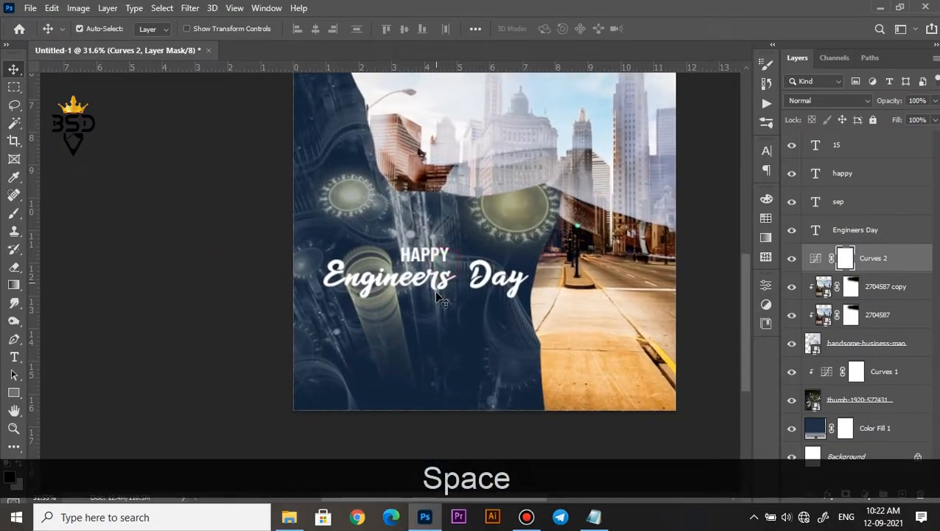
{"action": "scroll", "coordinate": [439, 298], "scroll_direction": "up", "scroll_amount": 1}
{"action": "left_click", "coordinate": [594, 517]}
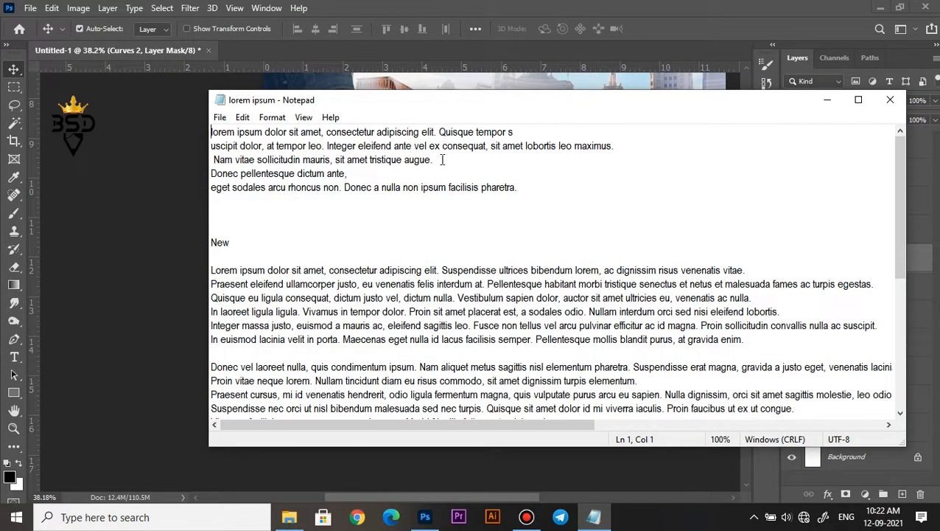
{"action": "left_click_drag", "start_coordinate": [443, 160], "coordinate": [192, 130]}
{"action": "key", "text": "ctrl+c"}
{"action": "left_click", "coordinate": [826, 99]}
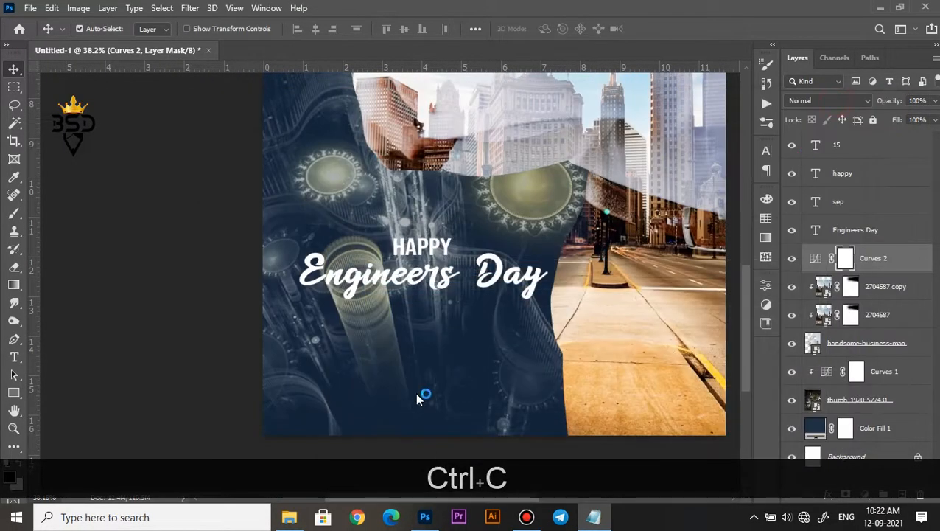
Paste the copied lorem ipsum text as a new text layer directly above the Engineers Day layer, below the title on the poster
{"action": "left_click", "coordinate": [394, 359]}
{"action": "left_click", "coordinate": [877, 230]}
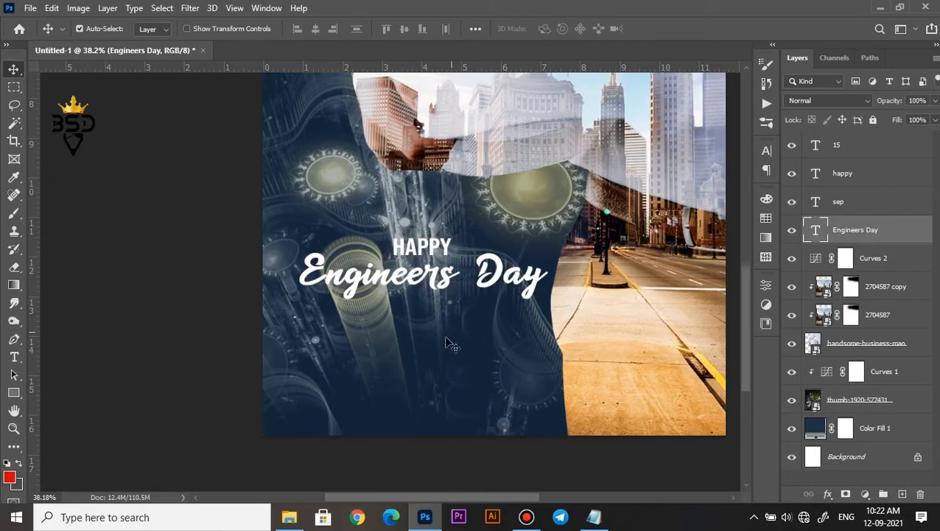
{"action": "key", "text": "t"}
{"action": "left_click", "coordinate": [391, 345]}
{"action": "key", "text": "ctrl+v"}
{"action": "key", "text": "ctrl+a"}
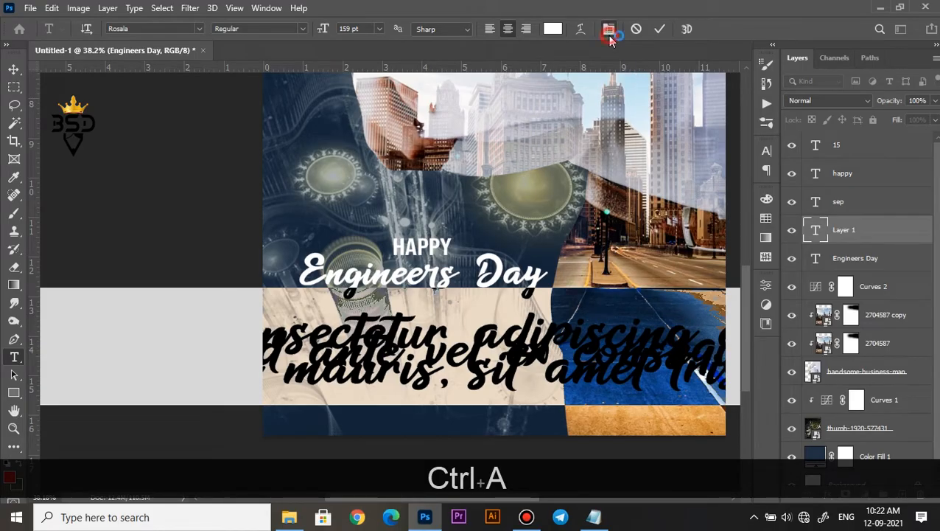
Format the lorem ipsum text as all-caps Arial with automatic leading and a 14 pt font size
{"action": "left_click", "coordinate": [609, 30]}
{"action": "left_click", "coordinate": [652, 246]}
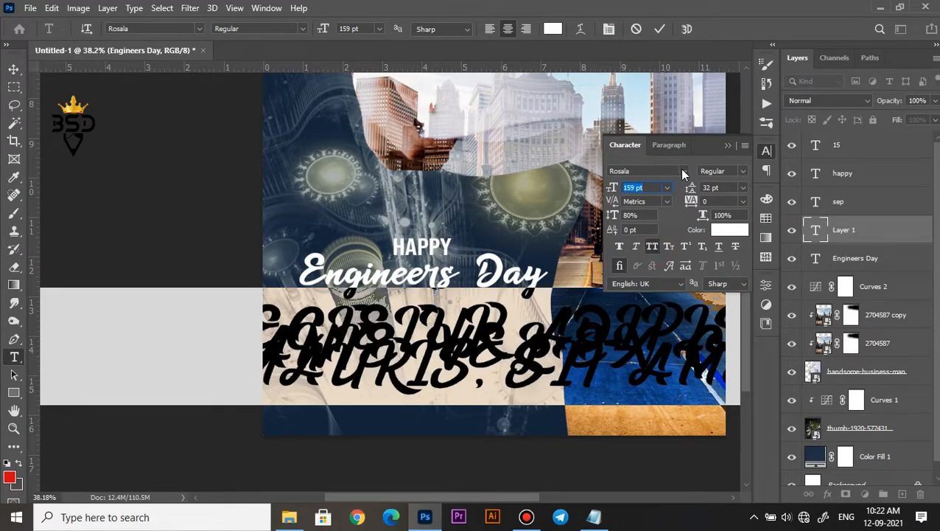
{"action": "left_click", "coordinate": [682, 172]}
{"action": "left_click", "coordinate": [766, 226]}
{"action": "left_click", "coordinate": [742, 187]}
{"action": "left_click", "coordinate": [719, 199]}
{"action": "left_click_drag", "start_coordinate": [612, 188], "coordinate": [516, 192]}
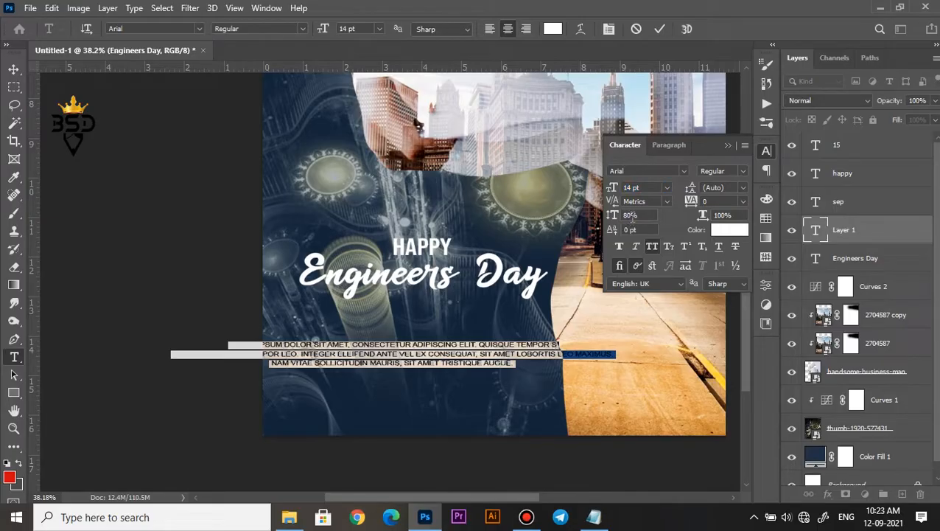
Set the lorem ipsum text's vertical scale to 100% and its font size to 10 pt
{"action": "type", "text": "100"}
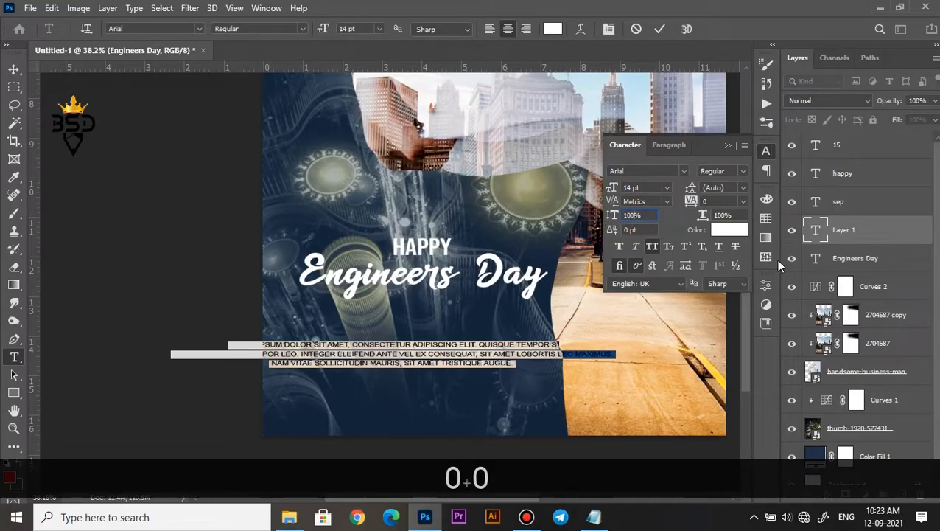
{"action": "left_click", "coordinate": [663, 215]}
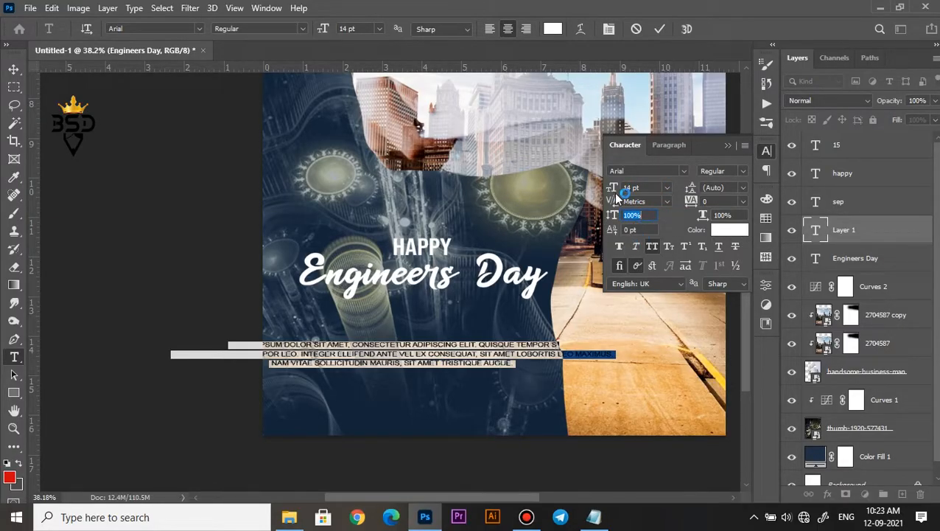
{"action": "left_click_drag", "start_coordinate": [610, 185], "coordinate": [610, 185]}
{"action": "left_click", "coordinate": [656, 33]}
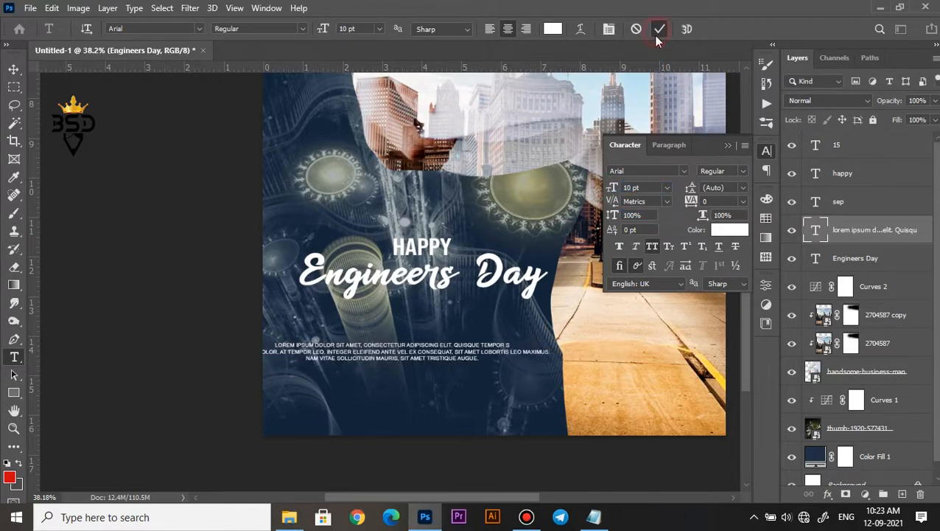
Set the lorem ipsum text's leading to 18 pt and break its long second line after "eleifend ante"
{"action": "scroll", "coordinate": [387, 361], "scroll_direction": "up", "scroll_amount": 3}
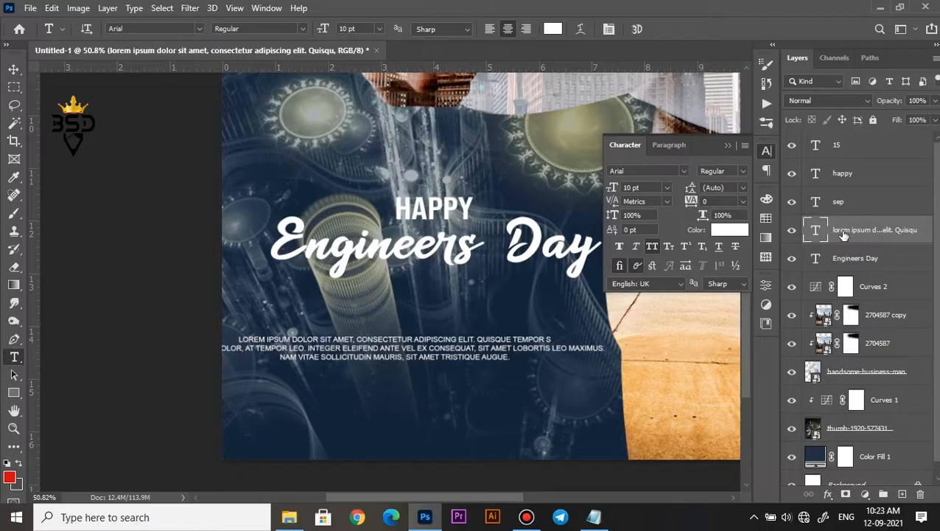
{"action": "double_click", "coordinate": [818, 230]}
{"action": "left_click_drag", "start_coordinate": [692, 187], "coordinate": [696, 187]}
{"action": "left_click", "coordinate": [399, 351]}
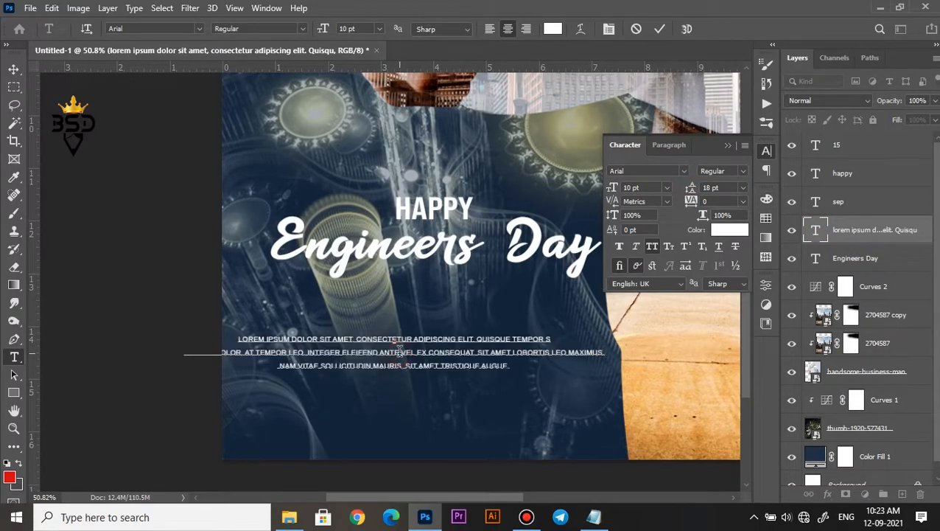
{"action": "key", "text": "Return"}
{"action": "left_click", "coordinate": [659, 29]}
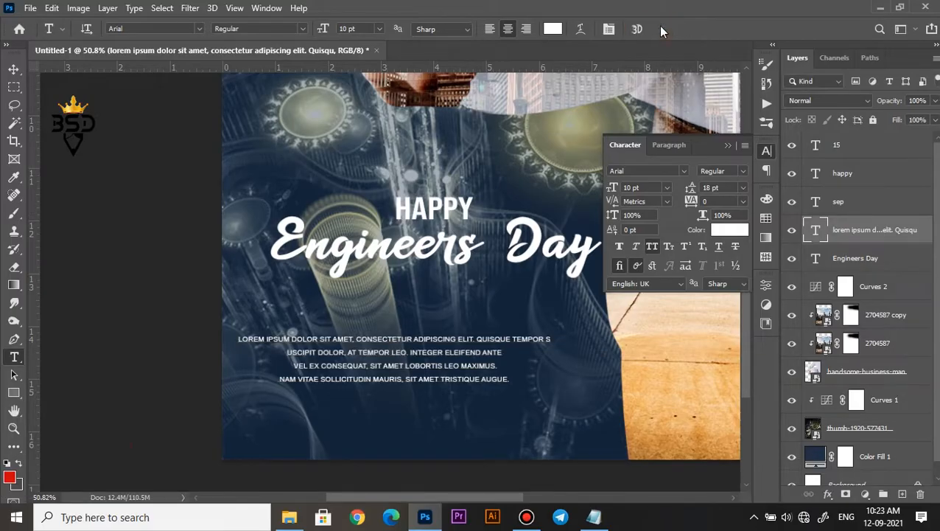
Centre the lorem ipsum paragraph beneath the Engineers Day title and nudge it slightly down to leave a small gap
{"action": "key", "text": "v"}
{"action": "key", "text": "ctrl+t"}
{"action": "left_click_drag", "start_coordinate": [431, 336], "coordinate": [449, 351]}
{"action": "left_click", "coordinate": [684, 28]}
{"action": "scroll", "coordinate": [392, 250], "scroll_direction": "down", "scroll_amount": 7}
{"action": "scroll", "coordinate": [485, 283], "scroll_direction": "up", "scroll_amount": 1}
{"action": "key", "text": "v"}
{"action": "scroll", "coordinate": [426, 359], "scroll_direction": "up", "scroll_amount": 1}
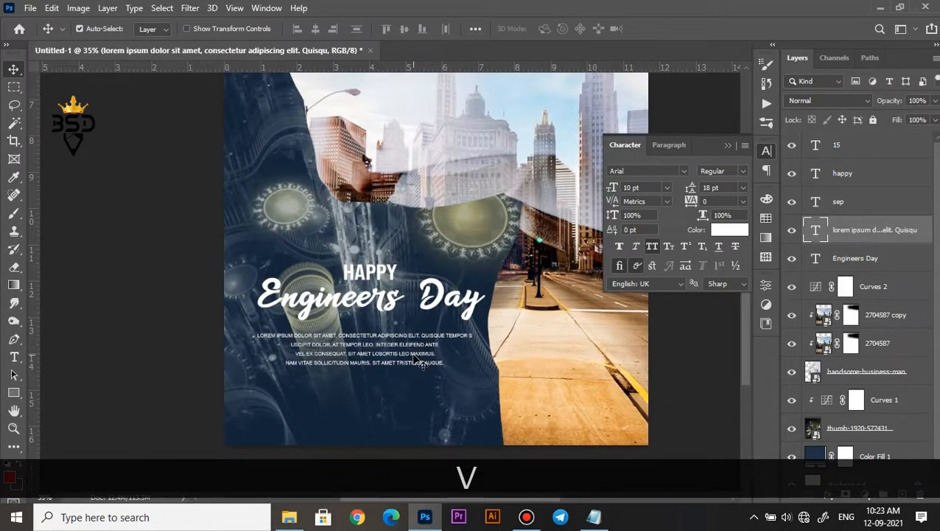
{"action": "key", "text": "Down"}
{"action": "key", "text": "Down"}
{"action": "key", "text": "Down"}
{"action": "key", "text": "Down"}
{"action": "key", "text": "Down"}
{"action": "scroll", "coordinate": [376, 293], "scroll_direction": "up", "scroll_amount": 1}
Nudge the Engineers Day title down closer to the lorem ipsum paragraph
{"action": "left_click", "coordinate": [368, 283]}
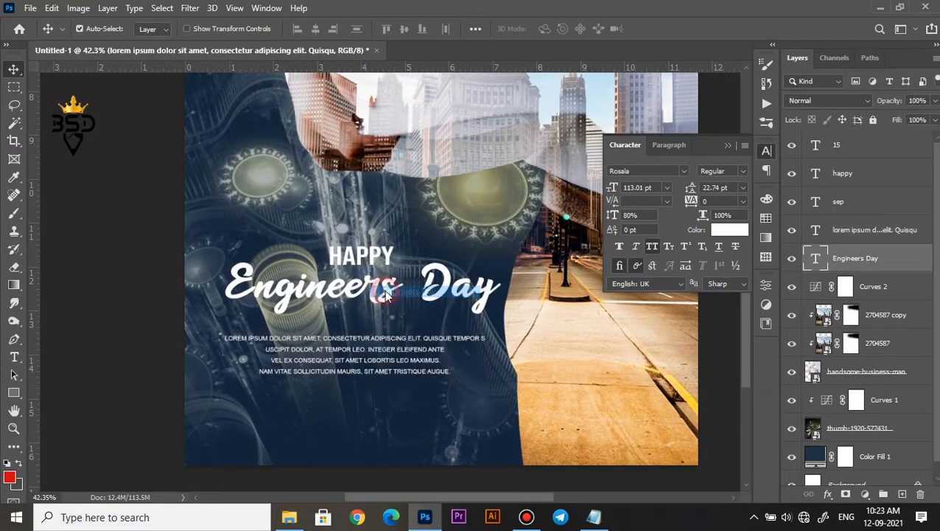
{"action": "key", "text": "Down"}
{"action": "key", "text": "Down"}
{"action": "key", "text": "Down"}
{"action": "key", "text": "Down"}
{"action": "key", "text": "Down"}
{"action": "key", "text": "Down"}
{"action": "key", "text": "Down"}
{"action": "key", "text": "Down"}
{"action": "key", "text": "Down"}
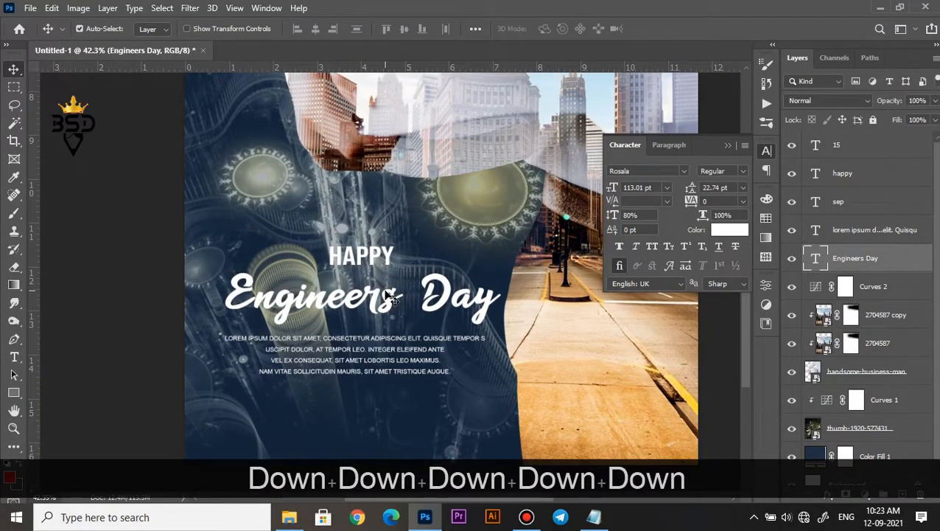
Nudge the HAPPY text down so it sits closer above the Engineers Day title
{"action": "scroll", "coordinate": [387, 295], "scroll_direction": "up", "scroll_amount": 1}
{"action": "right_click", "coordinate": [360, 243]}
{"action": "left_click", "coordinate": [381, 253]}
{"action": "key", "text": "Down"}
{"action": "key", "text": "Down"}
{"action": "key", "text": "Down"}
{"action": "key", "text": "Down"}
{"action": "key", "text": "Down"}
{"action": "key", "text": "Down"}
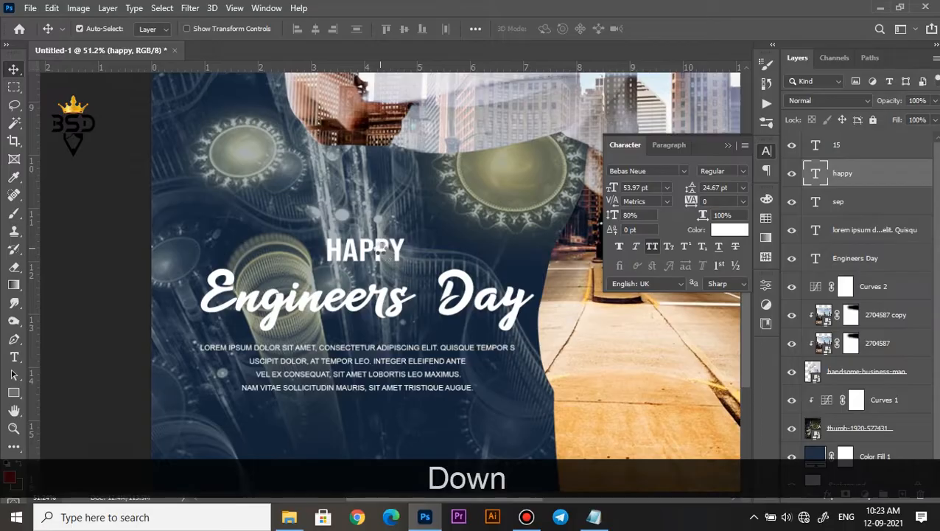
Add a navy drop shadow to the HAPPY text with 100% opacity, 90° angle, 8 px distance and 0 px size
{"action": "scroll", "coordinate": [419, 261], "scroll_direction": "up", "scroll_amount": 1}
{"action": "left_click", "coordinate": [829, 493]}
{"action": "left_click", "coordinate": [848, 484]}
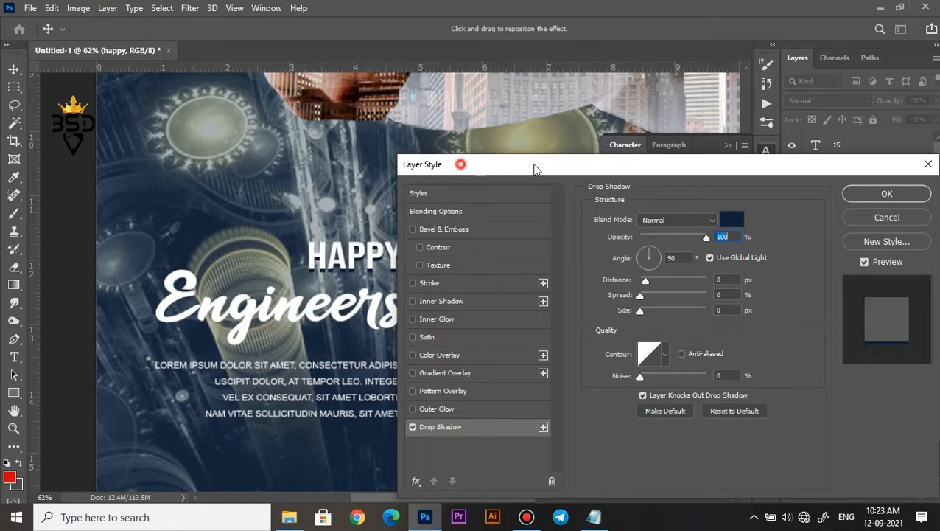
{"action": "left_click_drag", "start_coordinate": [536, 169], "coordinate": [637, 169]}
{"action": "left_click", "coordinate": [887, 185]}
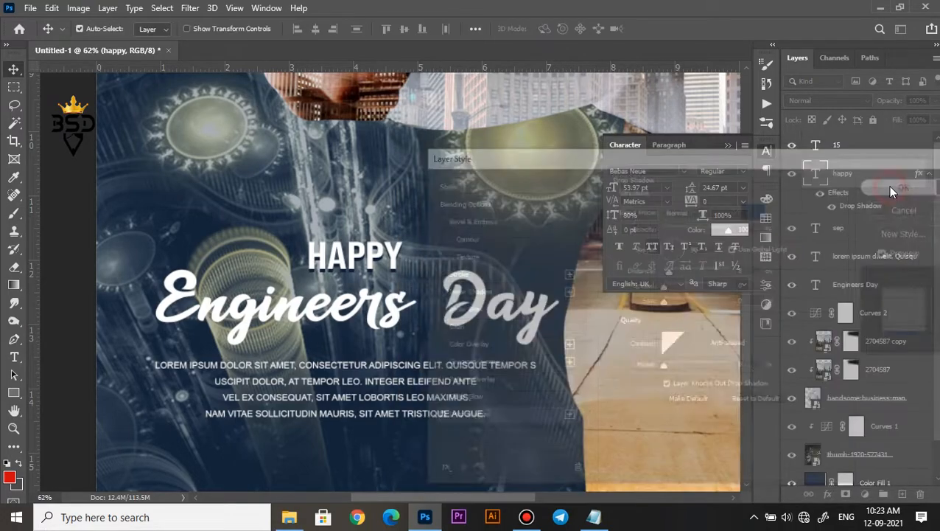
Give the Engineers Day title the same navy drop shadow, with 100% opacity and 8 px distance
{"action": "right_click", "coordinate": [367, 295]}
{"action": "left_click", "coordinate": [390, 308]}
{"action": "left_click", "coordinate": [826, 493]}
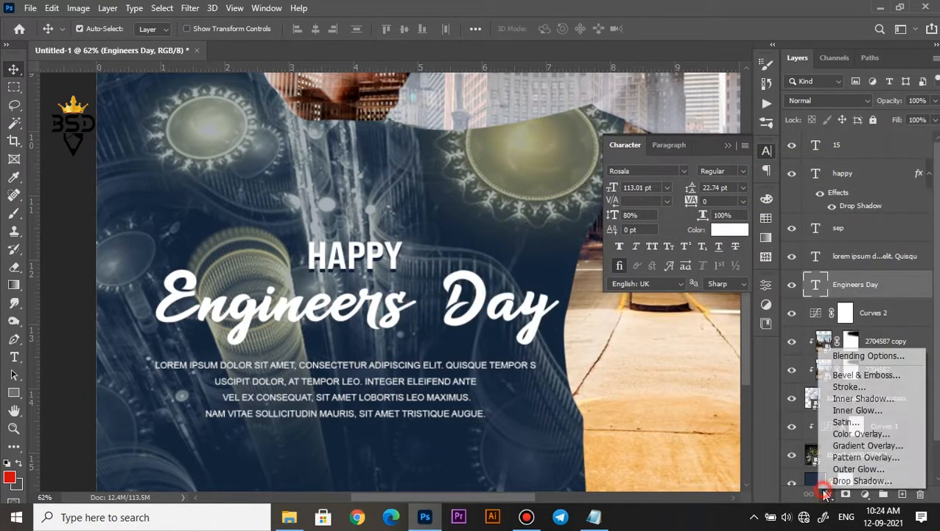
{"action": "left_click", "coordinate": [851, 480]}
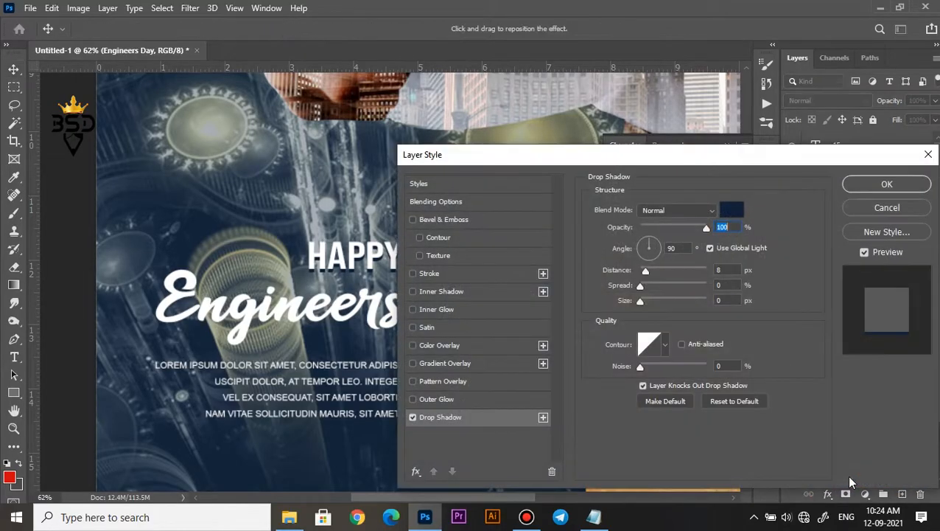
{"action": "left_click", "coordinate": [866, 187]}
{"action": "scroll", "coordinate": [446, 291], "scroll_direction": "down", "scroll_amount": 5}
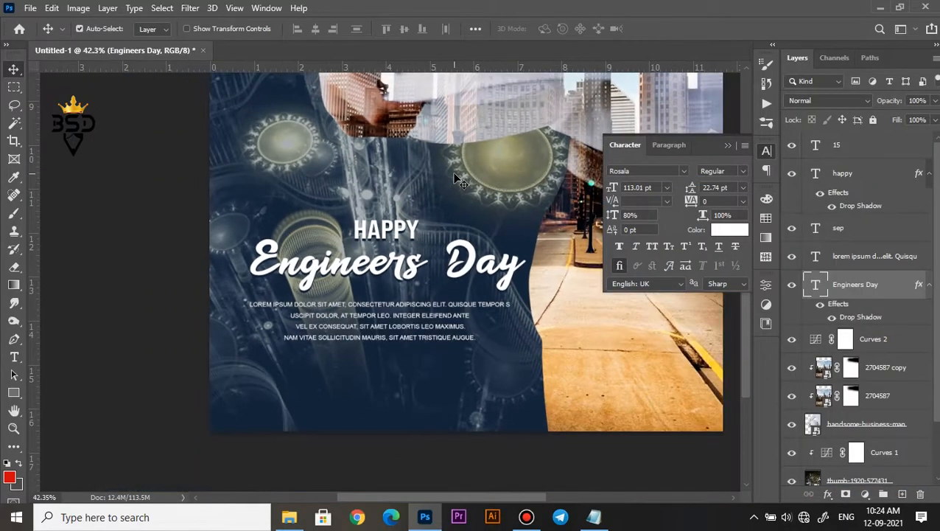
{"action": "scroll", "coordinate": [447, 291], "scroll_direction": "up", "scroll_amount": 1}
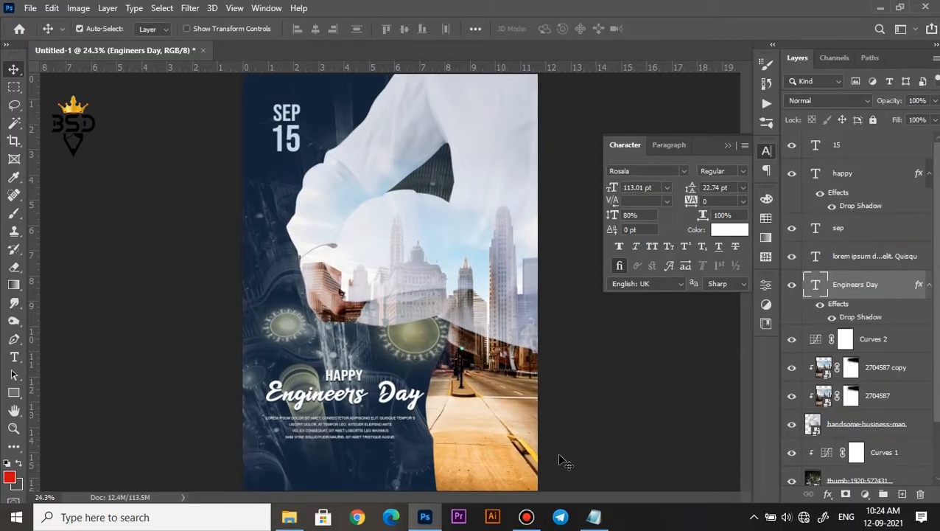
Add a navy drop shadow to the handsome-business-man layer with 32% opacity, 90° angle and 10 px distance
{"action": "scroll", "coordinate": [855, 354], "scroll_direction": "down", "scroll_amount": 3}
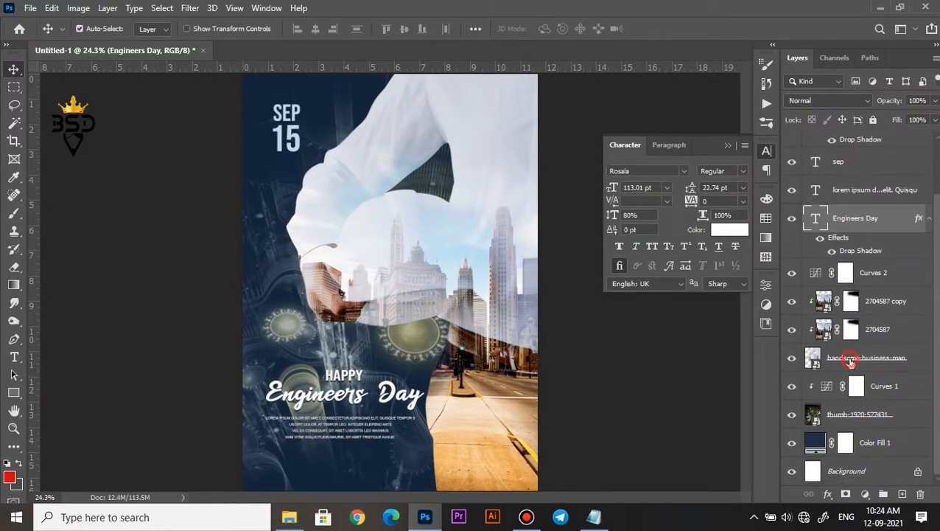
{"action": "left_click", "coordinate": [851, 358]}
{"action": "left_click", "coordinate": [827, 496]}
{"action": "left_click", "coordinate": [847, 488]}
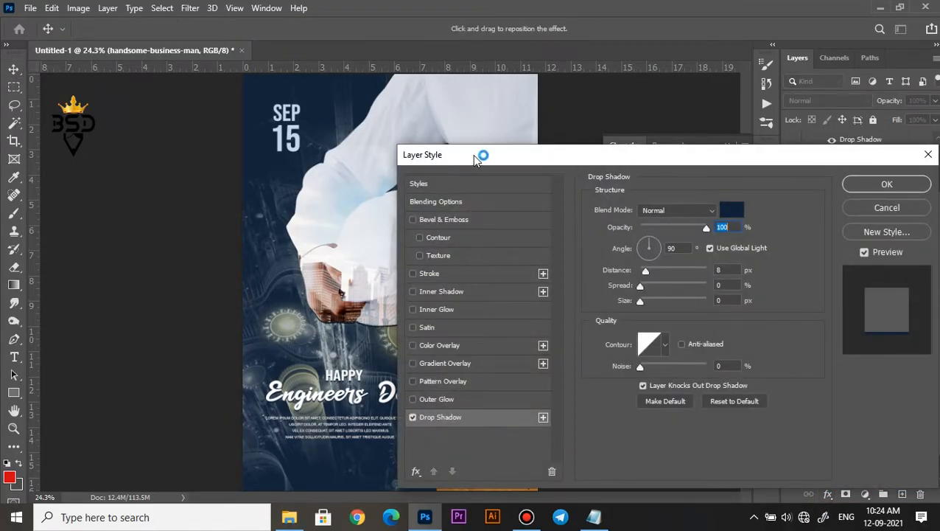
{"action": "left_click_drag", "start_coordinate": [466, 155], "coordinate": [602, 202]}
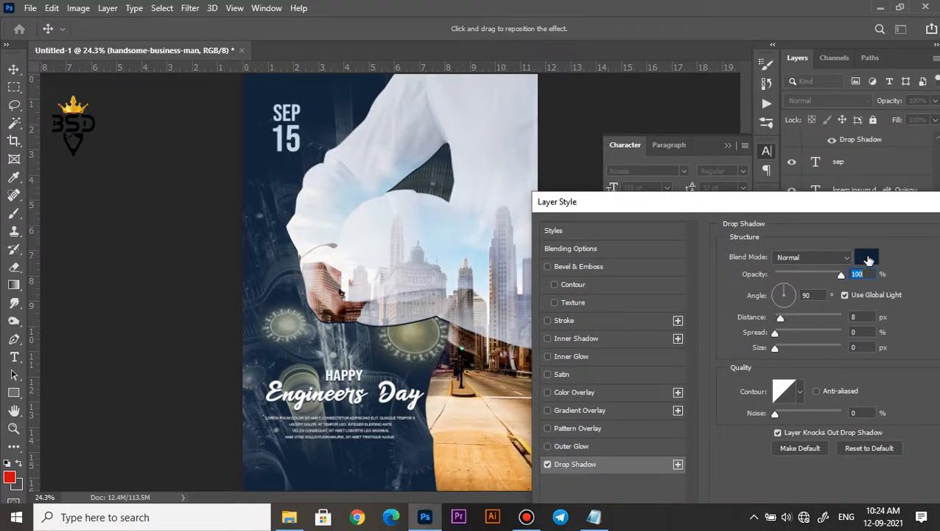
{"action": "left_click", "coordinate": [783, 318]}
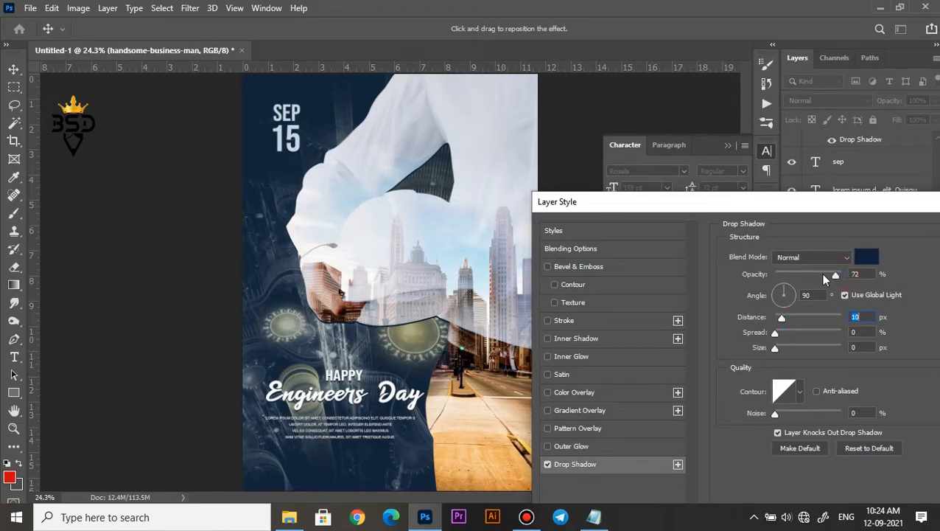
{"action": "left_click_drag", "start_coordinate": [819, 272], "coordinate": [799, 275]}
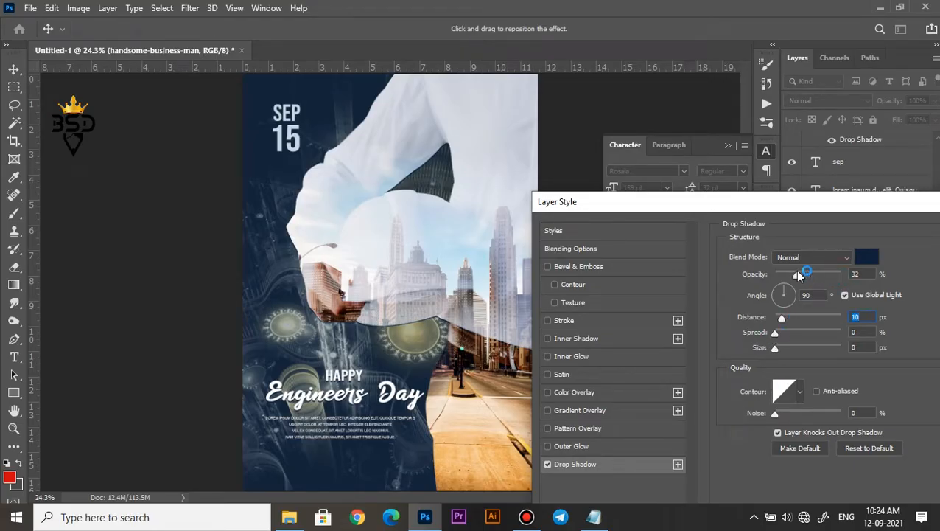
{"action": "left_click_drag", "start_coordinate": [864, 208], "coordinate": [781, 199]}
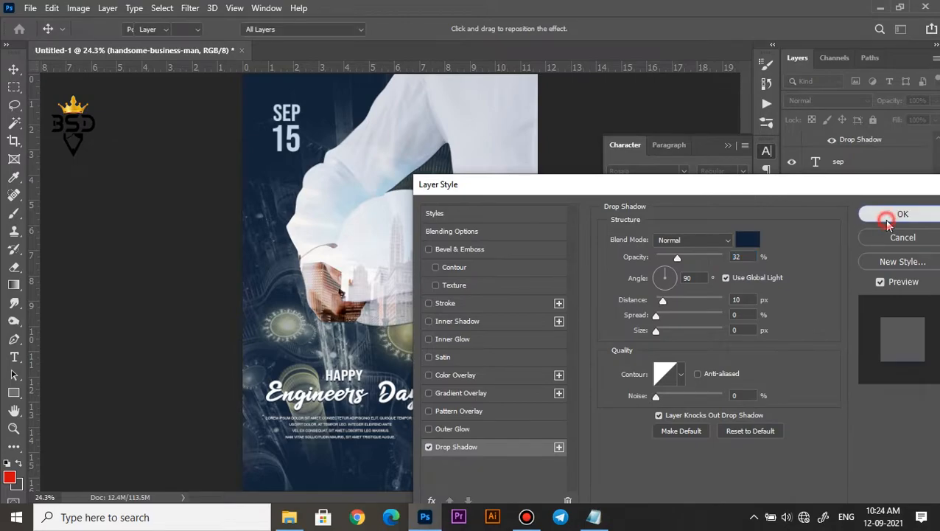
{"action": "left_click", "coordinate": [898, 216]}
Put away the character settings and fit the whole poster on screen to review the design
{"action": "scroll", "coordinate": [472, 184], "scroll_direction": "down", "scroll_amount": 1}
{"action": "scroll", "coordinate": [472, 185], "scroll_direction": "up", "scroll_amount": 1}
{"action": "scroll", "coordinate": [471, 184], "scroll_direction": "down", "scroll_amount": 1}
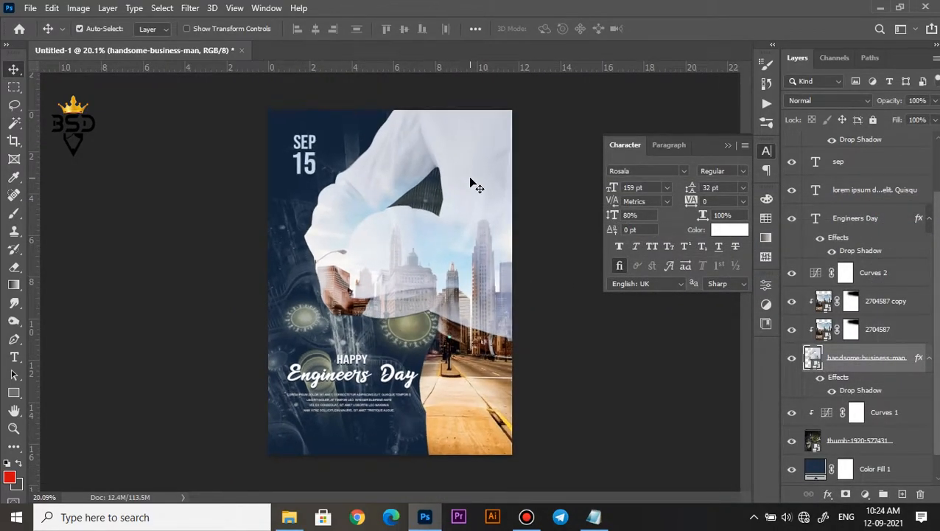
{"action": "key", "text": "v"}
{"action": "left_click", "coordinate": [728, 146]}
{"action": "key", "text": "z"}
{"action": "right_click", "coordinate": [432, 157]}
{"action": "left_click", "coordinate": [435, 166]}
{"action": "key", "text": "v"}
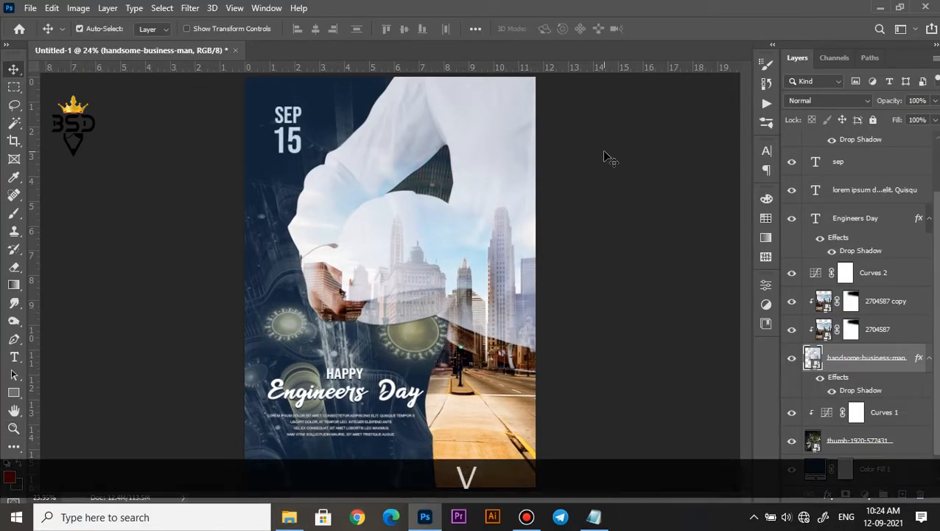